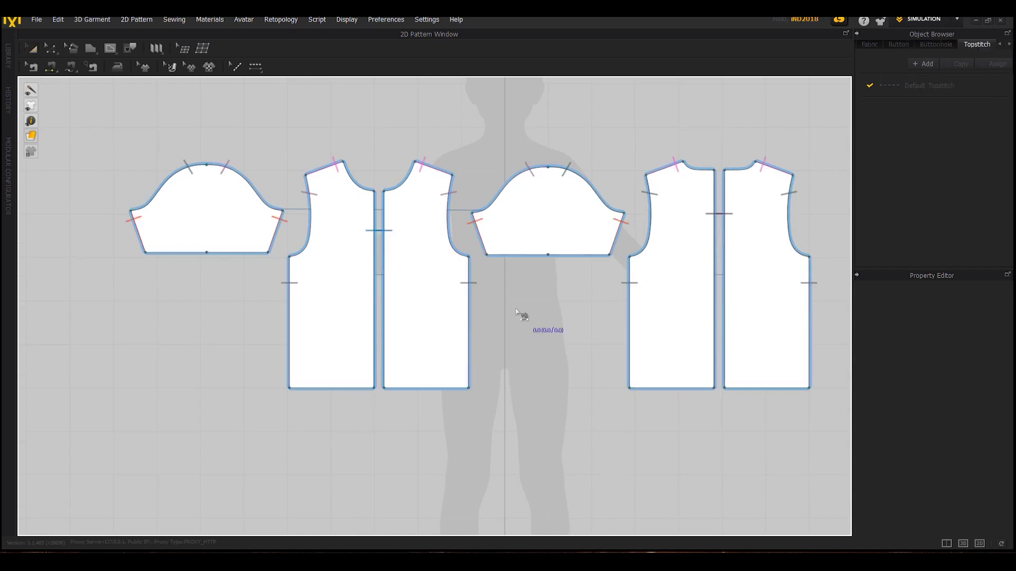
# Delete the sewing that joins the two front bodice pieces along the centre and check the opening in 3D.
pyautogui.click(376, 251)
pyautogui.press('Delete')
pyautogui.click(963, 544)
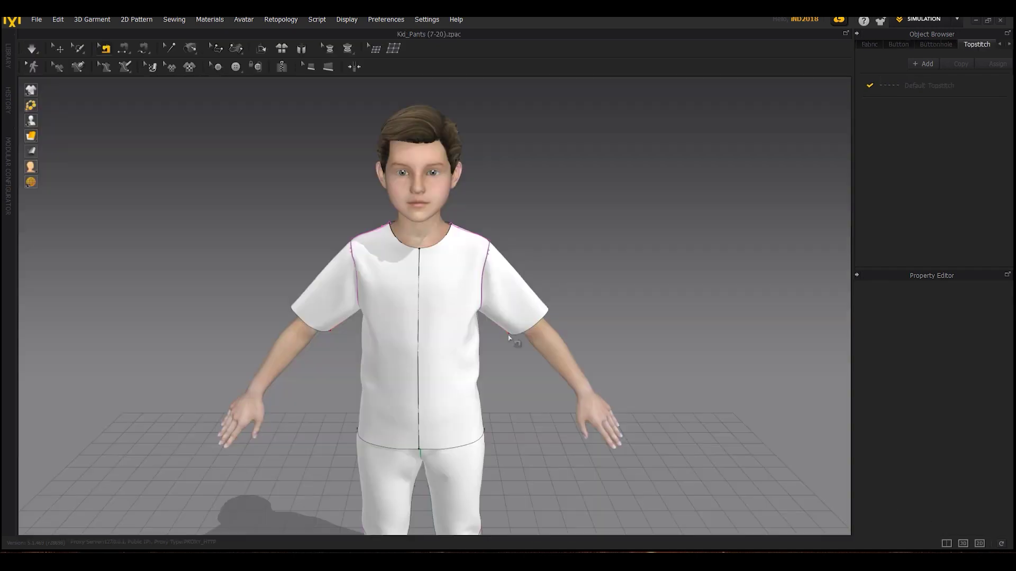
pyautogui.click(61, 50)
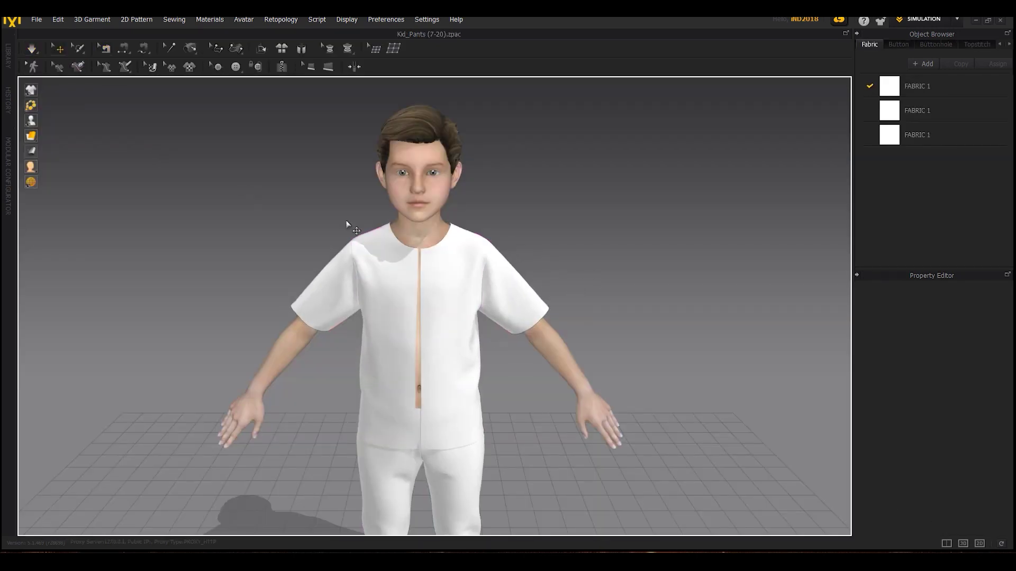
pyautogui.moveTo(358, 222); pyautogui.dragTo(380, 226, button='right')
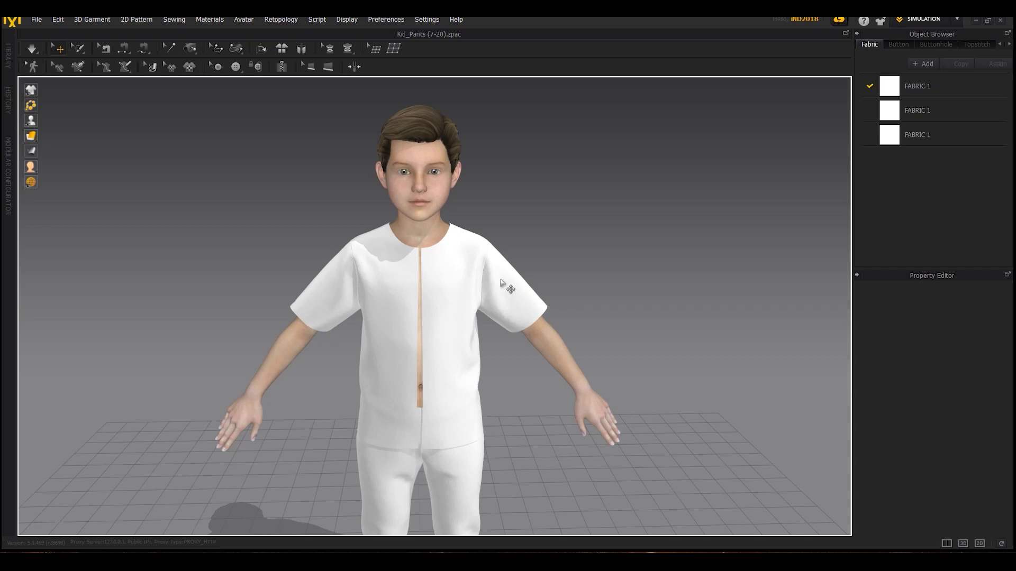
# Draw a closed, pointed pocket outline inside the front piece, with sides about 61 mm and bottom edges about 44 and 43 mm.
pyautogui.click(430, 316)
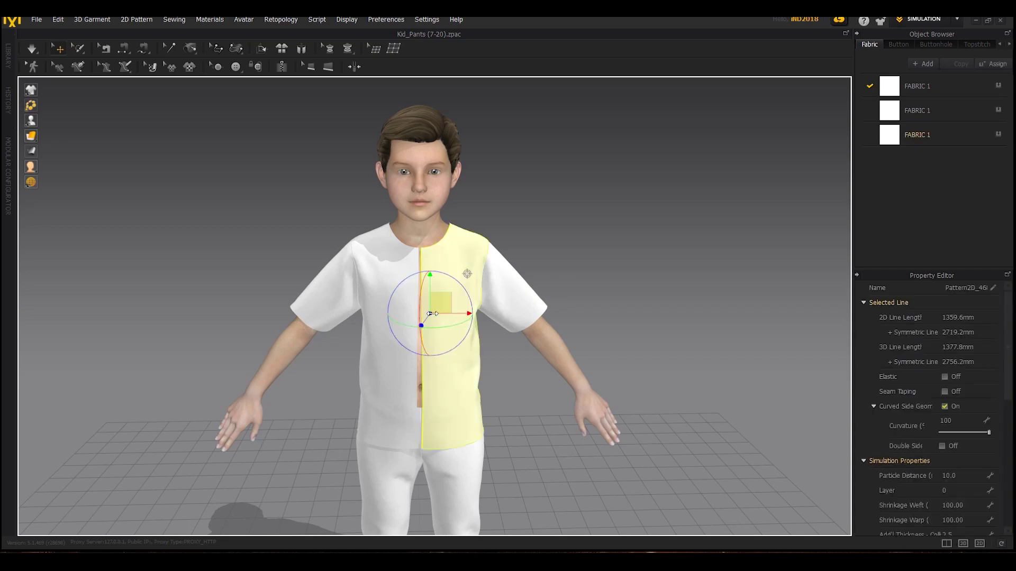
pyautogui.click(978, 544)
pyautogui.scroll(4, 449, 274)
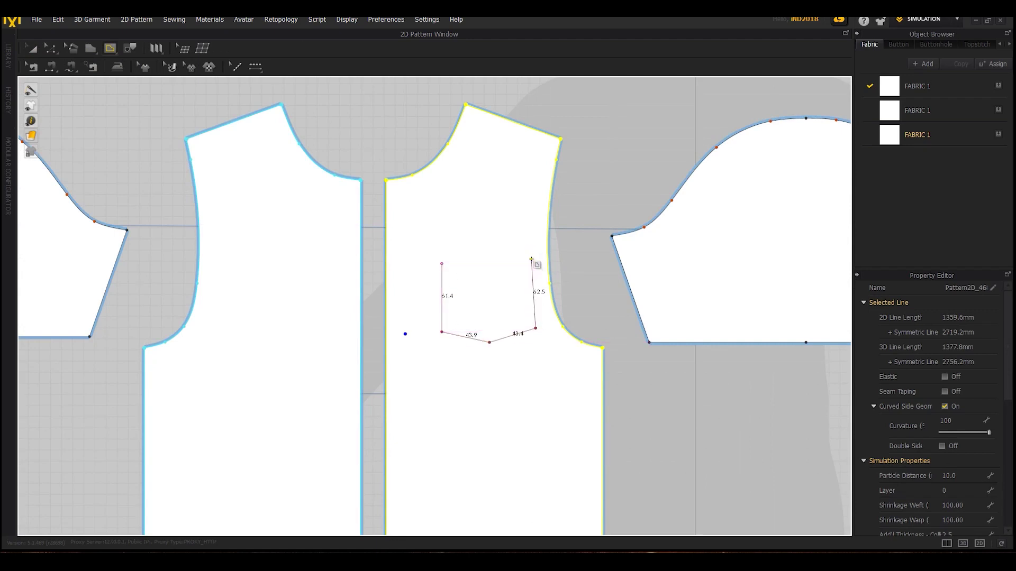
pyautogui.scroll(3, 533, 264)
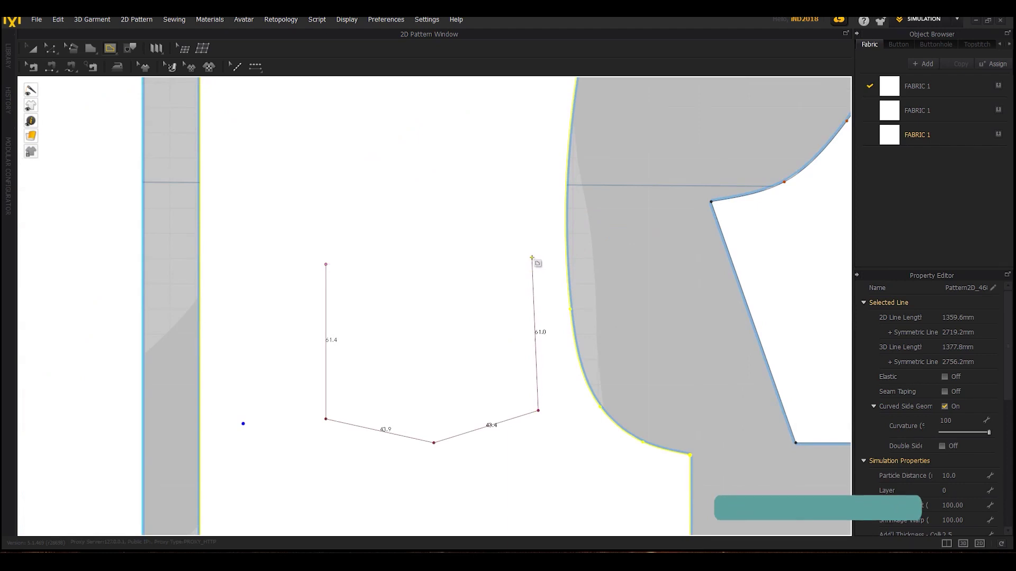
pyautogui.click(326, 264)
# Move the pocket outline slightly up and toward the centre front of its piece.
pyautogui.press('a')
pyautogui.moveTo(409, 318); pyautogui.dragTo(378, 299)
pyautogui.click(545, 302)
pyautogui.click(354, 282)
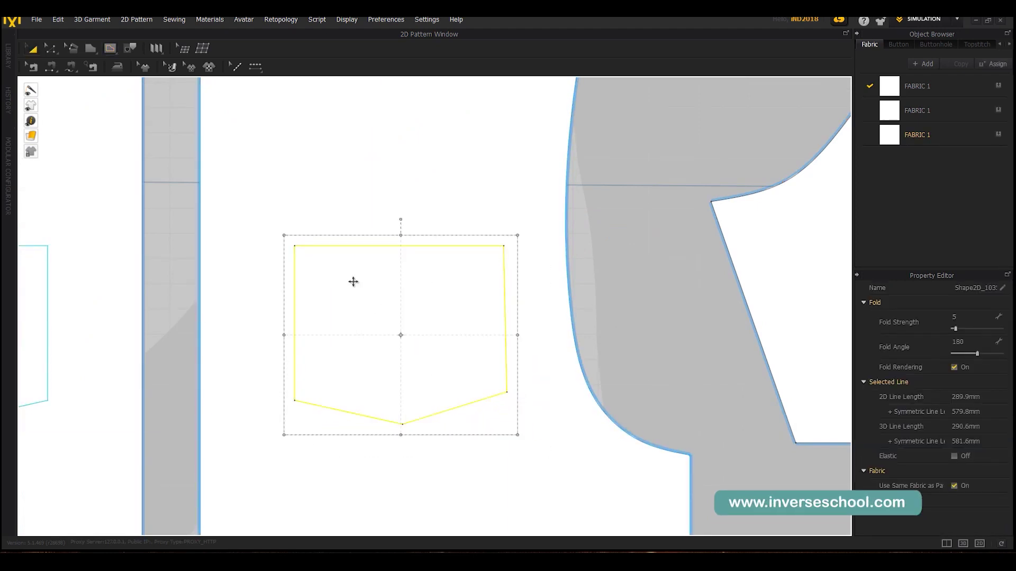
pyautogui.rightClick(355, 245)
pyautogui.click(383, 426)
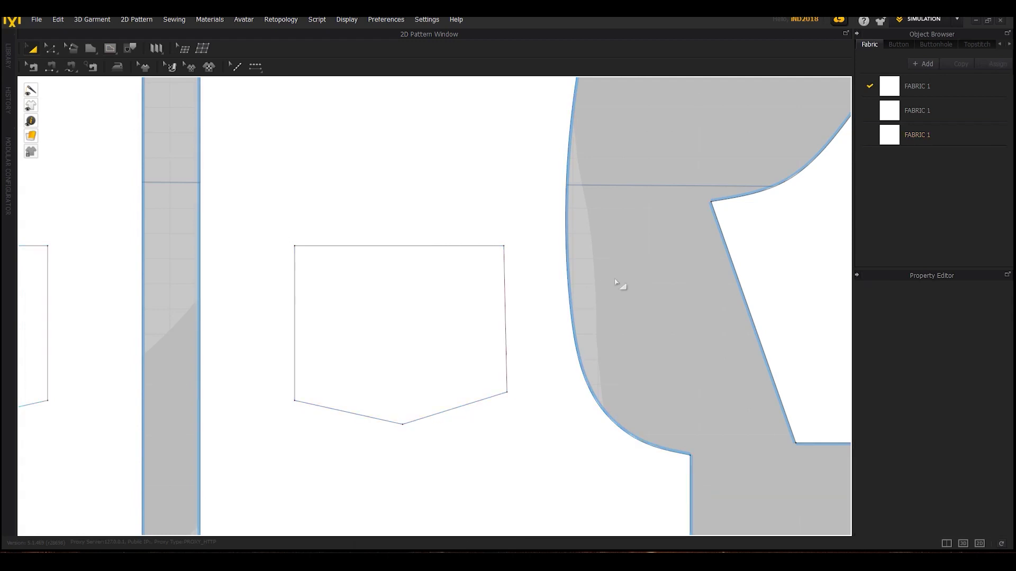
pyautogui.scroll(-5, 447, 287)
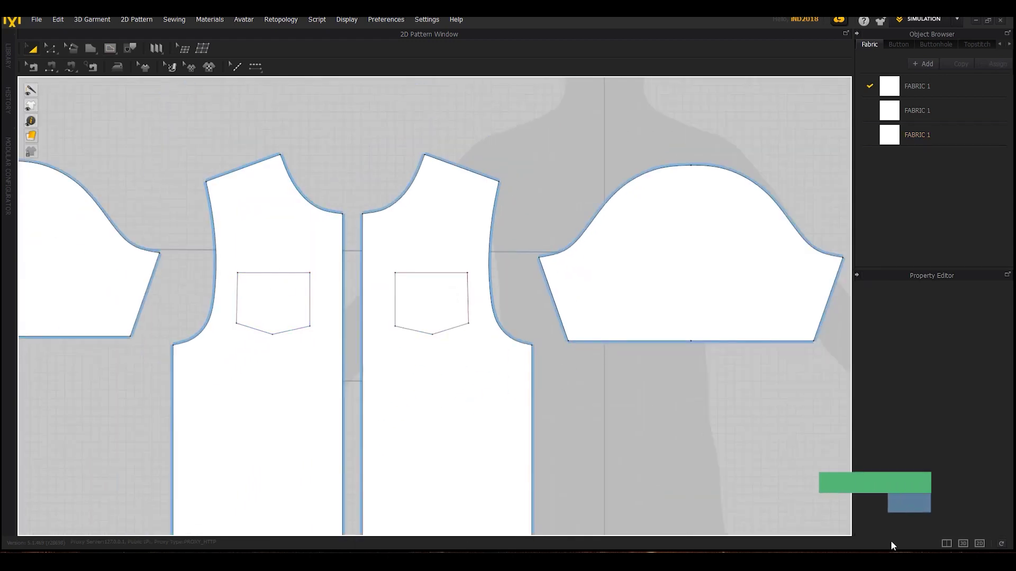
# Remove the linked editing between the two front pieces and delete the mirrored pocket outline on the other front.
pyautogui.click(275, 222)
pyautogui.rightClick(422, 240)
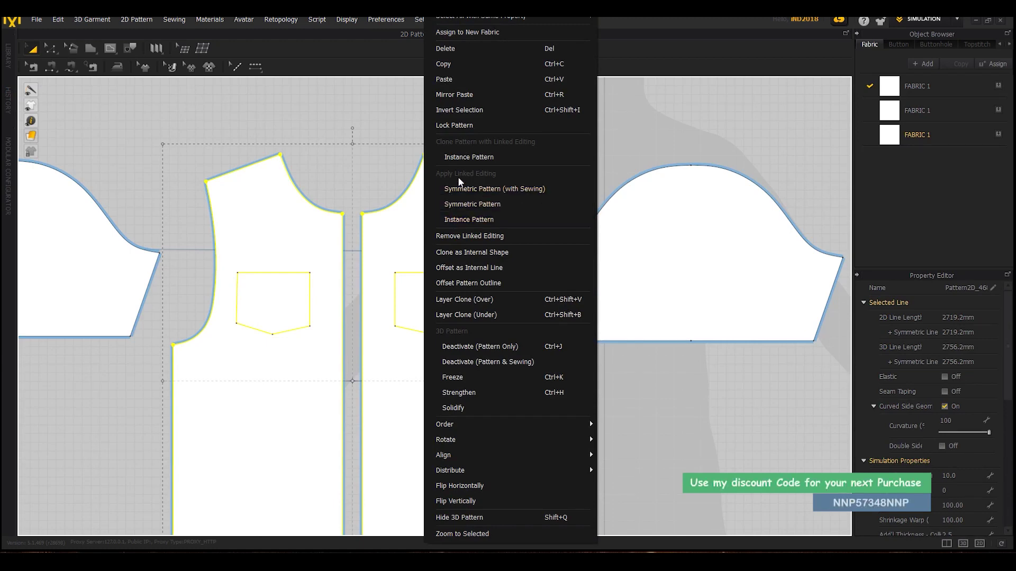
pyautogui.click(466, 157)
pyautogui.click(267, 283)
pyautogui.press('Delete')
# Clone the remaining pocket outline as a separate pattern and place it above the armhole, beside the shoulder.
pyautogui.rightClick(435, 275)
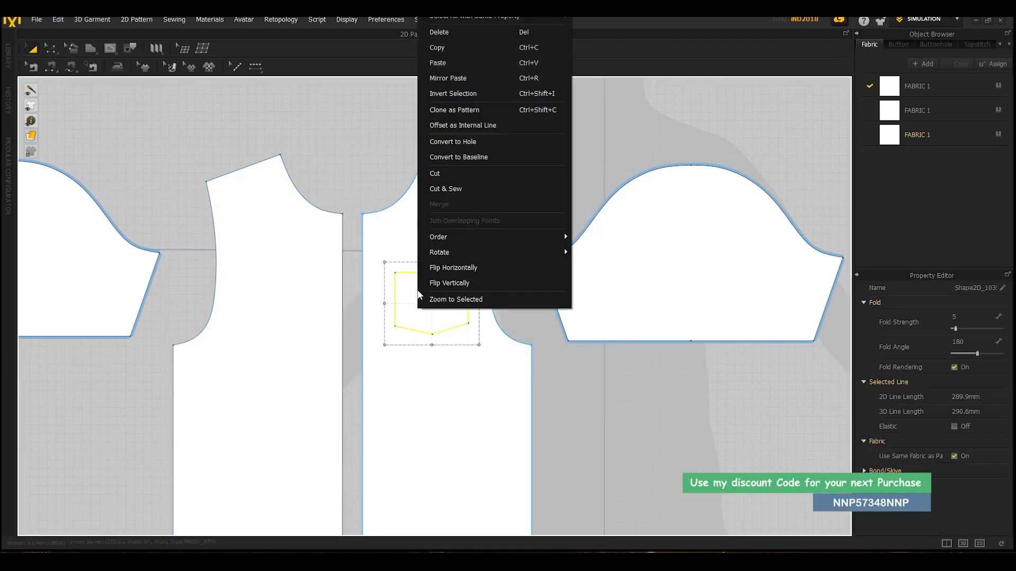
pyautogui.click(458, 103)
pyautogui.moveTo(591, 189); pyautogui.dragTo(591, 189)
pyautogui.click(528, 223)
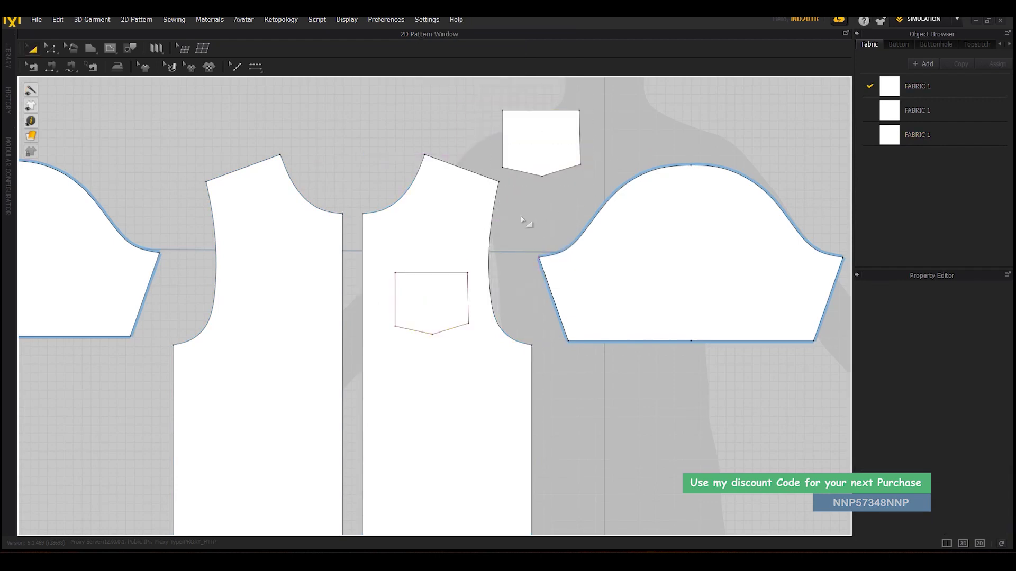
# Sew the pocket piece's two bottom edges and both side edges to the matching lines of the outline on the front.
pyautogui.press('n')
pyautogui.click(536, 175)
pyautogui.click(426, 332)
pyautogui.click(572, 167)
pyautogui.click(464, 328)
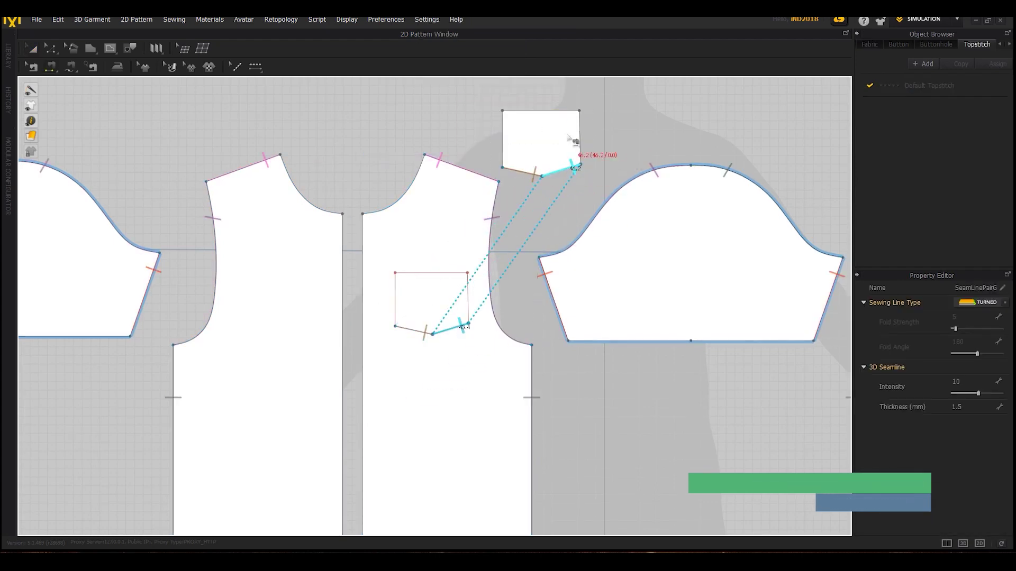
pyautogui.click(580, 139)
pyautogui.click(468, 297)
pyautogui.click(502, 139)
pyautogui.click(395, 299)
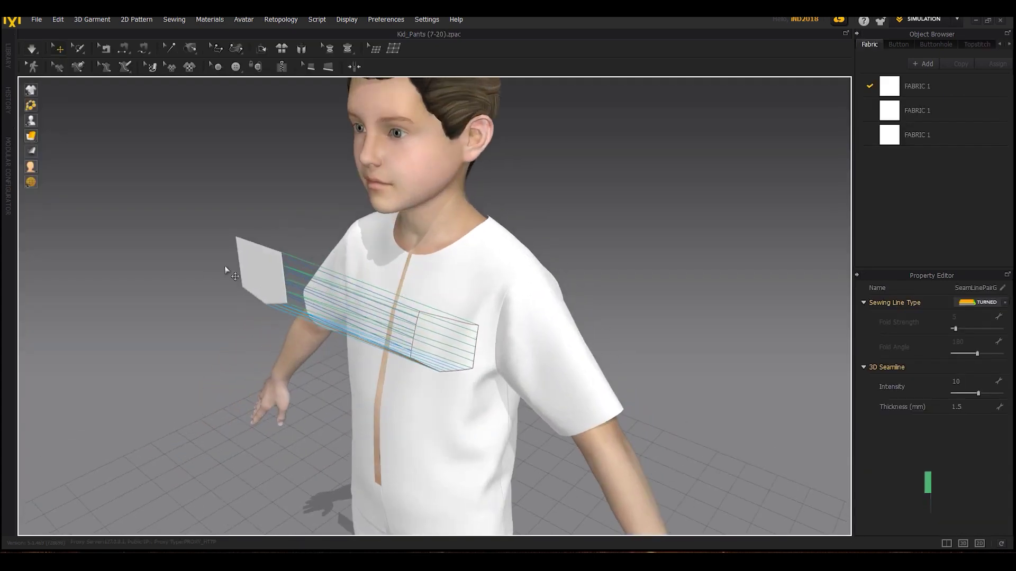
# Position the pocket piece in 3D directly over its outline on the shirt's chest.
pyautogui.click(278, 277)
pyautogui.press('5')
pyautogui.moveTo(435, 375); pyautogui.dragTo(456, 357)
pyautogui.moveTo(466, 476); pyautogui.dragTo(484, 406, button='right')
pyautogui.scroll(3, 484, 406)
pyautogui.moveTo(484, 406); pyautogui.dragTo(234, 158, button='middle')
pyautogui.moveTo(375, 255); pyautogui.dragTo(449, 356)
pyautogui.moveTo(449, 358); pyautogui.dragTo(554, 364, button='right')
pyautogui.moveTo(409, 342); pyautogui.dragTo(370, 341)
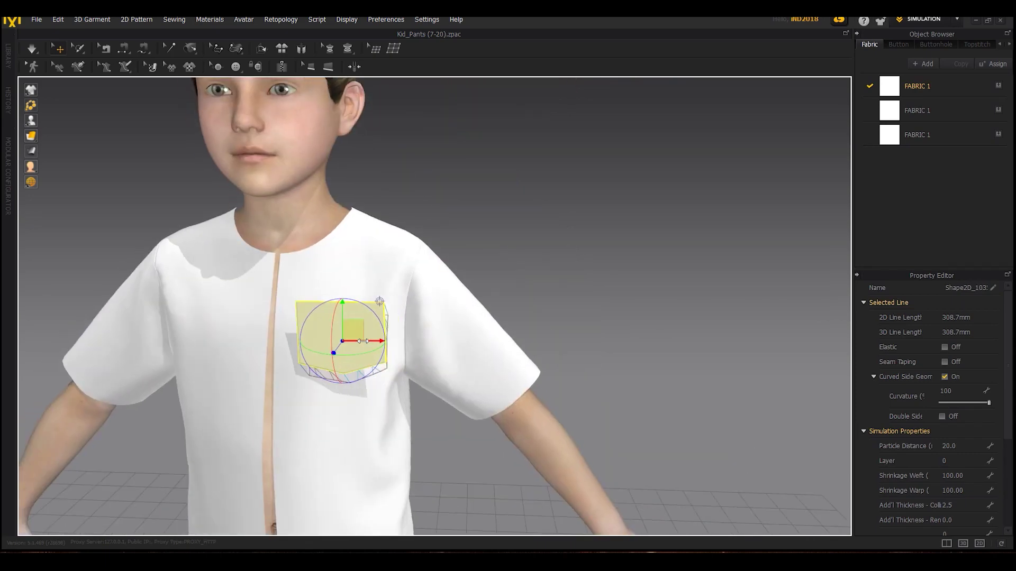
pyautogui.scroll(3, 368, 346)
pyautogui.moveTo(365, 351); pyautogui.dragTo(537, 242, button='middle')
pyautogui.moveTo(475, 229); pyautogui.dragTo(478, 262)
# Simulate the garment to drape the sewn pocket onto the shirt and inspect the front.
pyautogui.press('space')
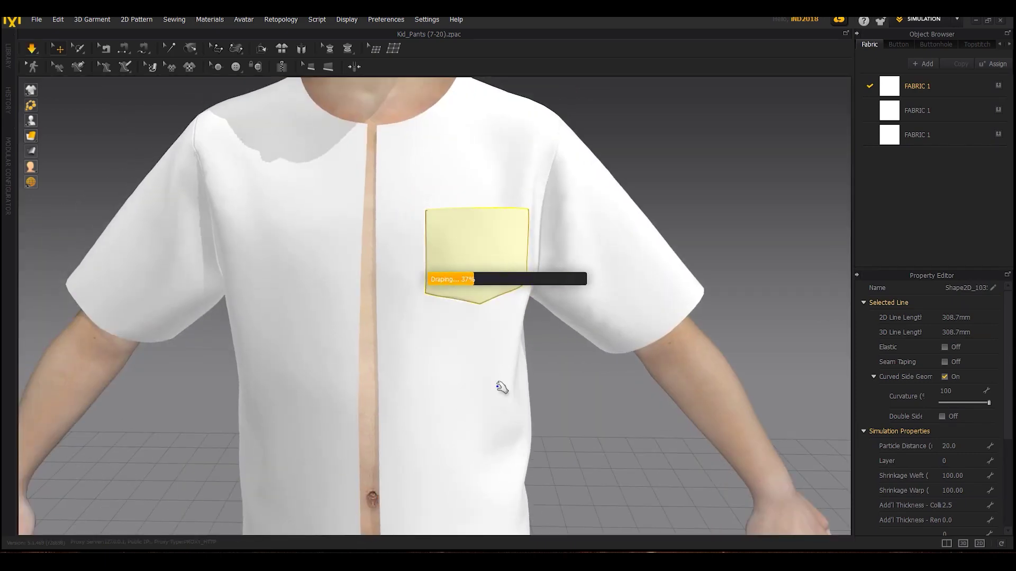
pyautogui.moveTo(535, 412); pyautogui.dragTo(588, 382, button='right')
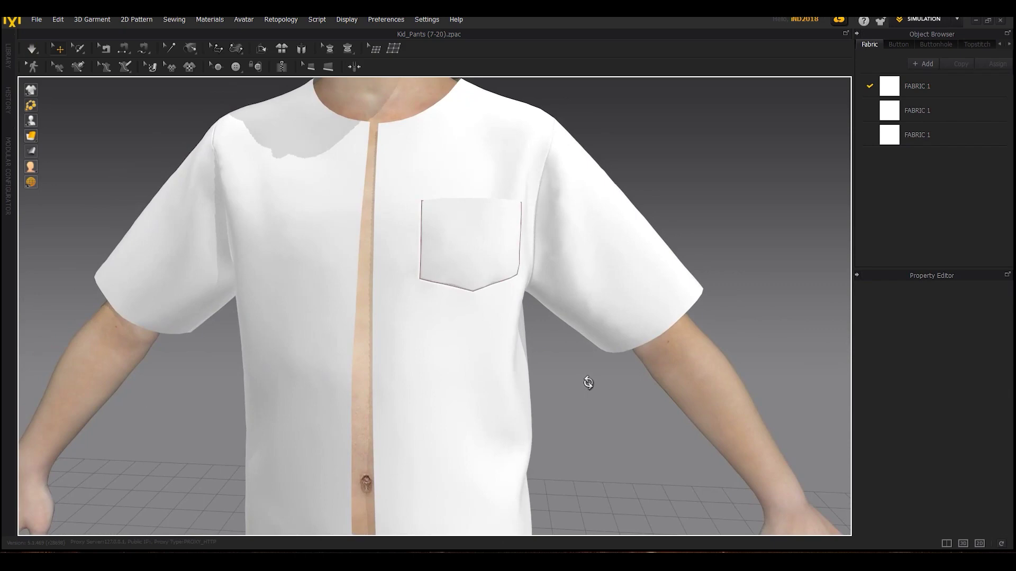
pyautogui.scroll(-5, 589, 383)
pyautogui.scroll(4, 492, 230)
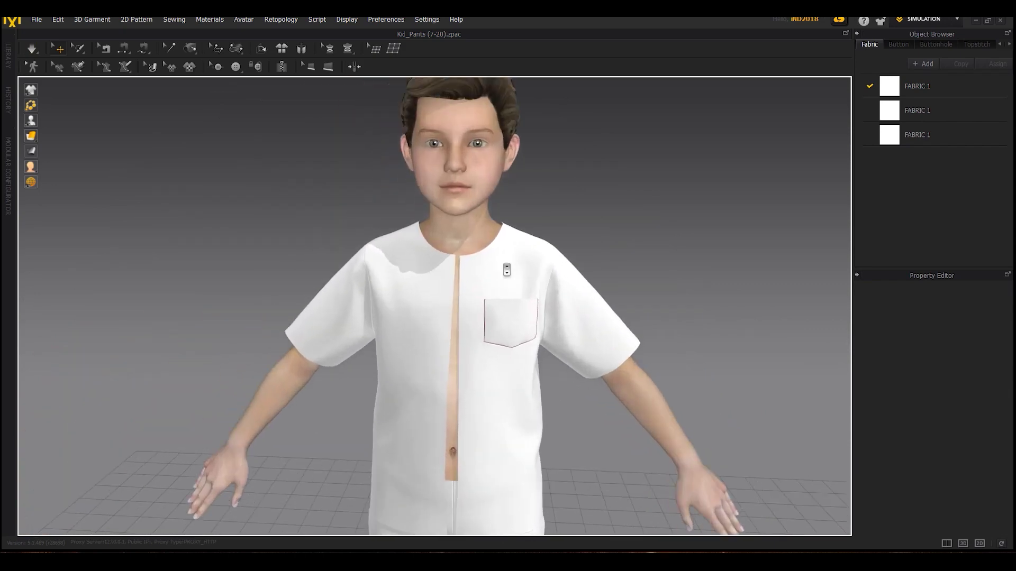
# Place five buttons in a vertical row along the opening edge of the front panel with the pocket.
pyautogui.click(236, 67)
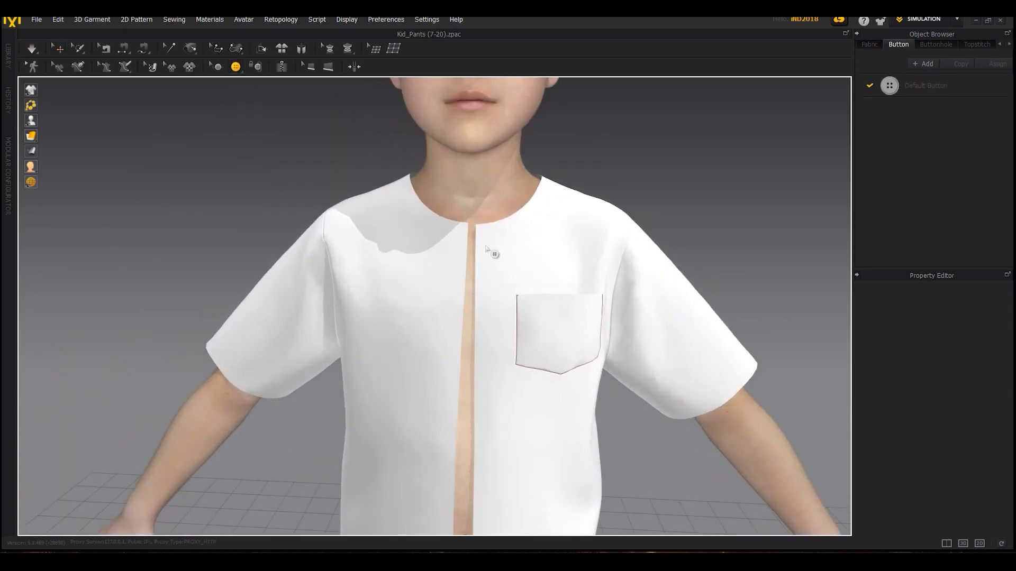
pyautogui.click(486, 326)
pyautogui.moveTo(486, 326); pyautogui.dragTo(491, 239, button='middle')
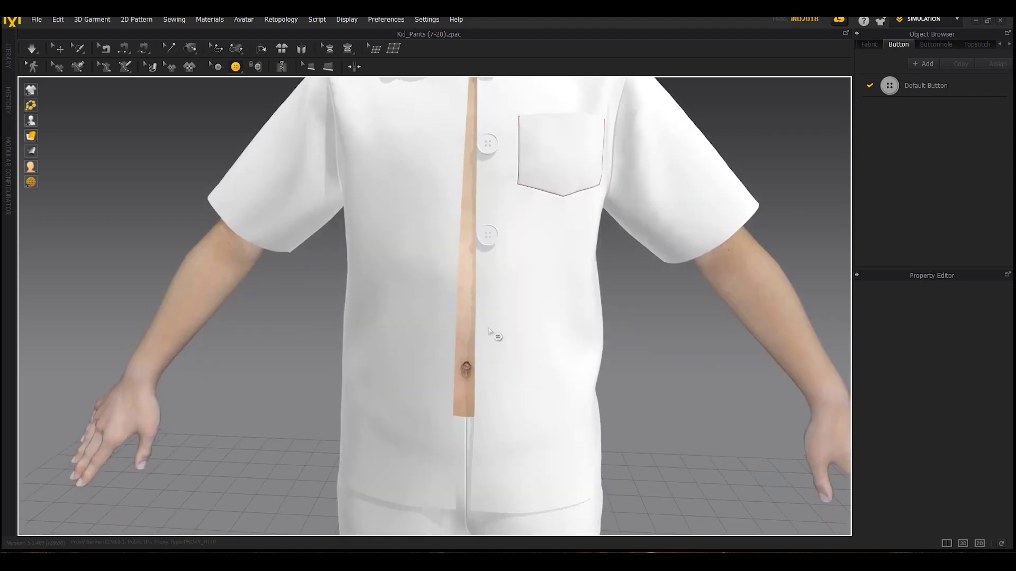
pyautogui.click(487, 451)
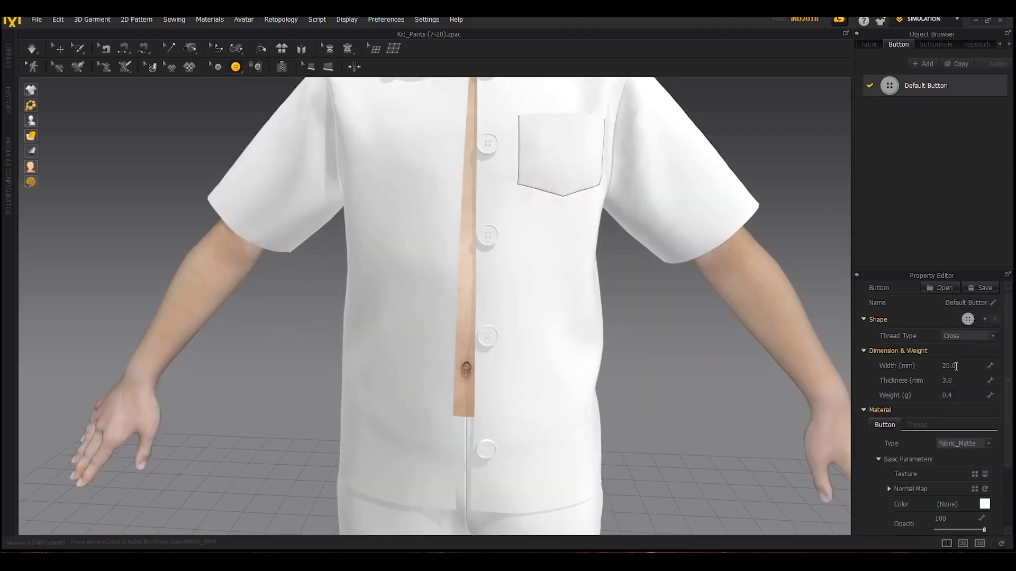
# Set the default button's thickness to 2 mm and its width to 8 mm.
pyautogui.click(960, 381)
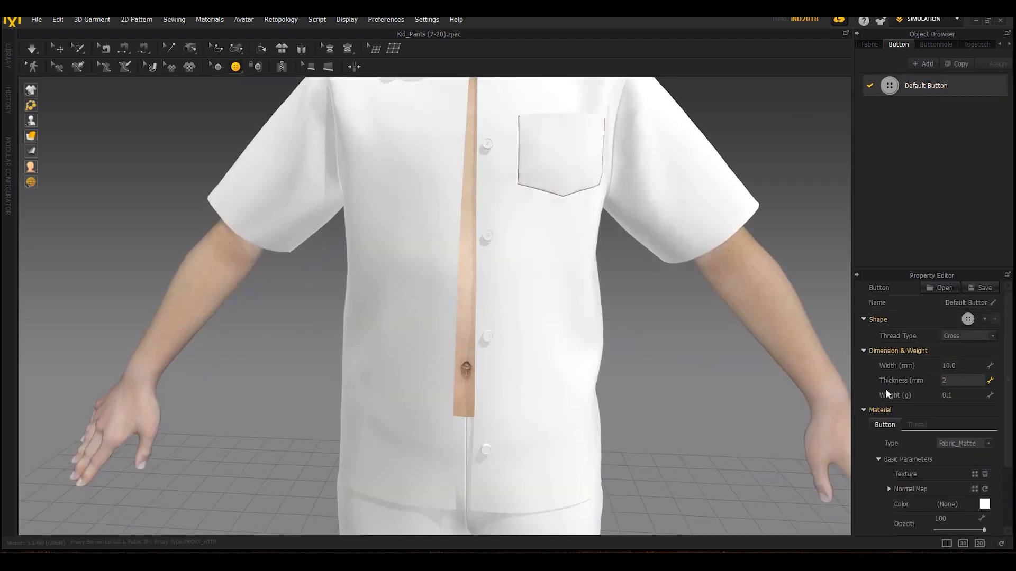
pyautogui.scroll(-5, 465, 211)
pyautogui.click(968, 365)
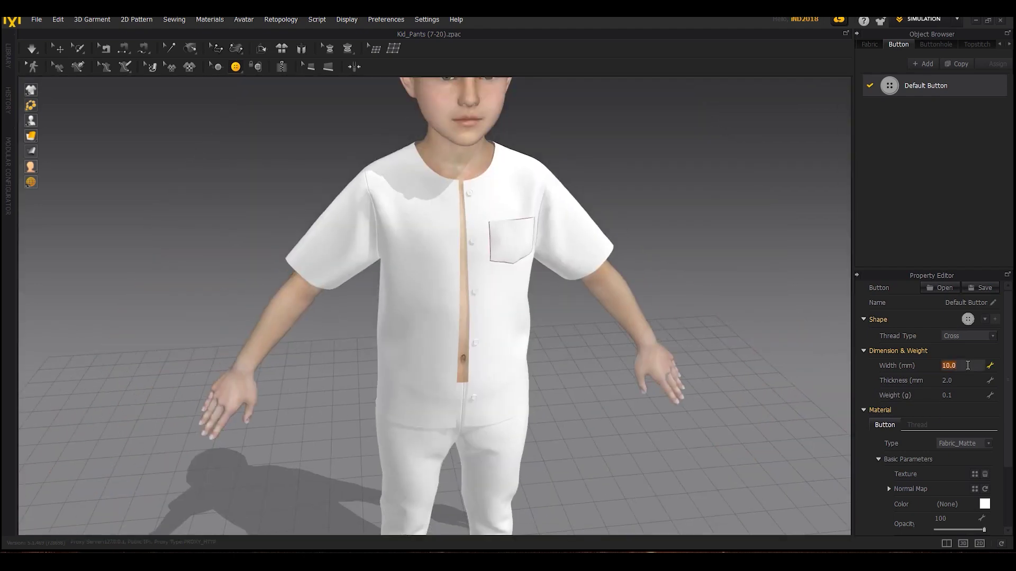
pyautogui.write('8')
pyautogui.press('Return')
pyautogui.scroll(6, 435, 258)
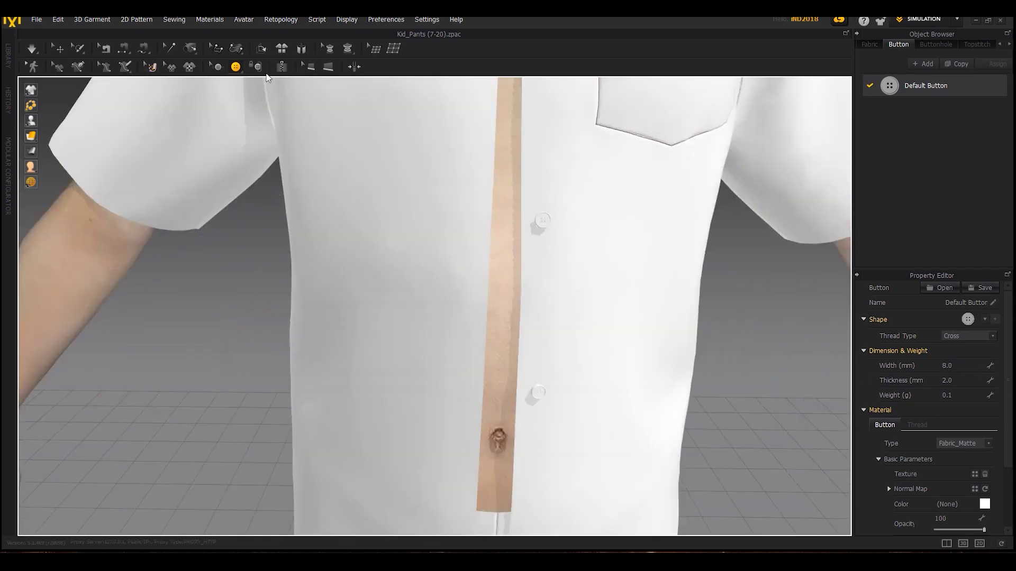
# Place a buttonhole opposite each button along the other front edge and reduce the default buttonhole's width.
pyautogui.click(235, 66)
pyautogui.scroll(-5, 347, 141)
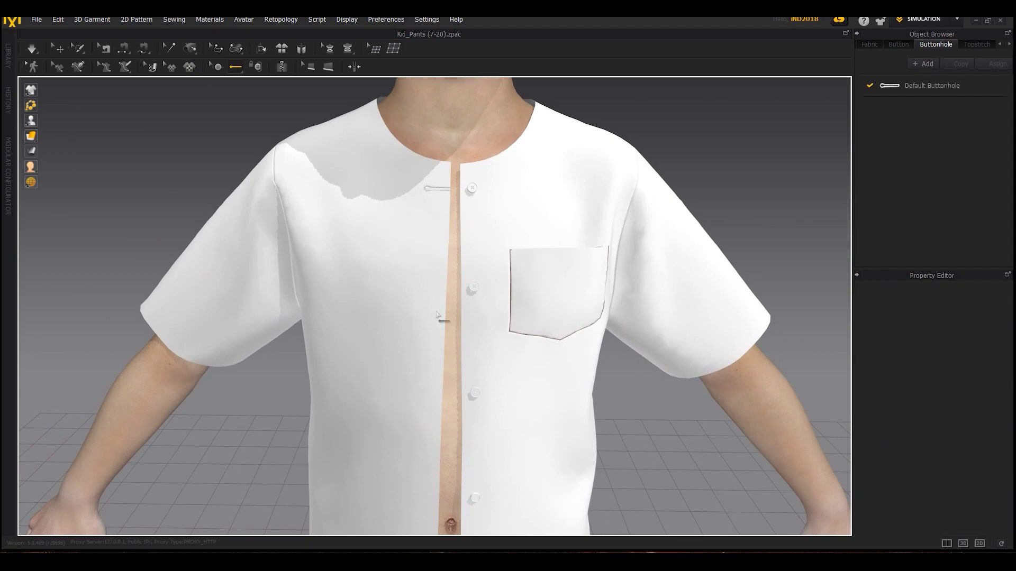
pyautogui.moveTo(423, 354); pyautogui.dragTo(437, 160, button='middle')
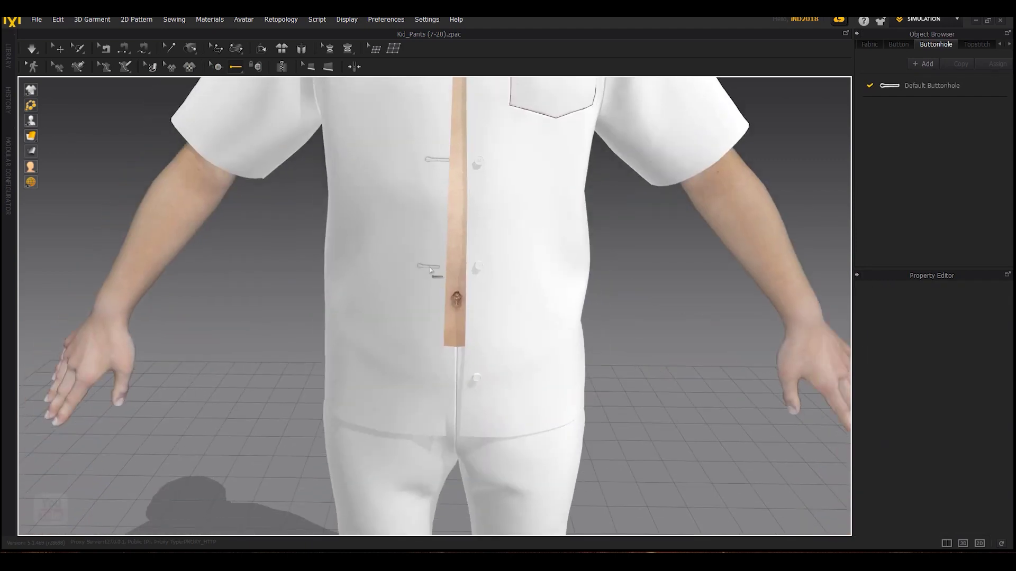
pyautogui.click(432, 380)
pyautogui.click(908, 87)
pyautogui.click(974, 353)
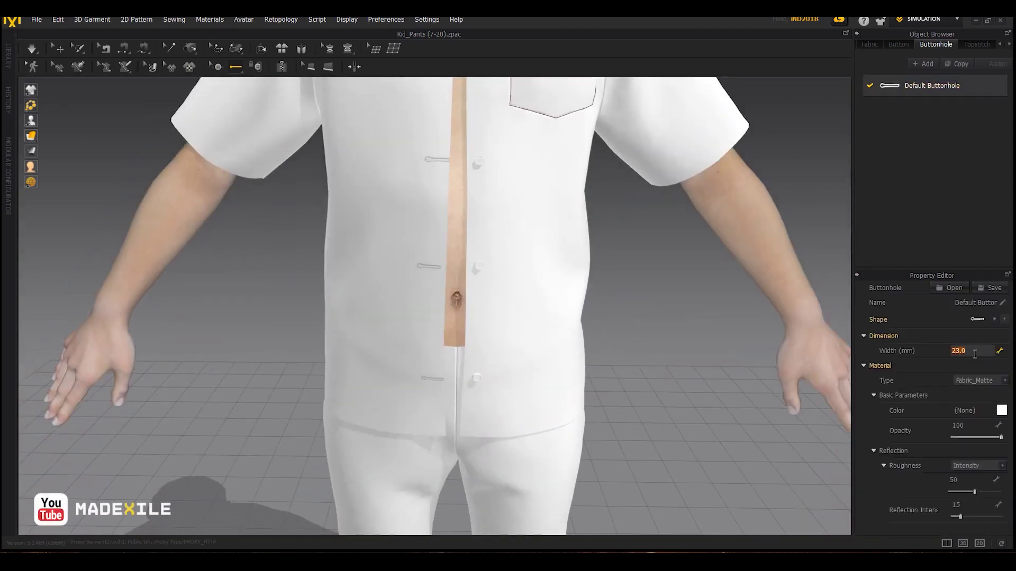
# Adjust the buttonhole positions and fasten the buttons into them to close the shirt's front opening.
pyautogui.click(218, 66)
pyautogui.scroll(5, 423, 227)
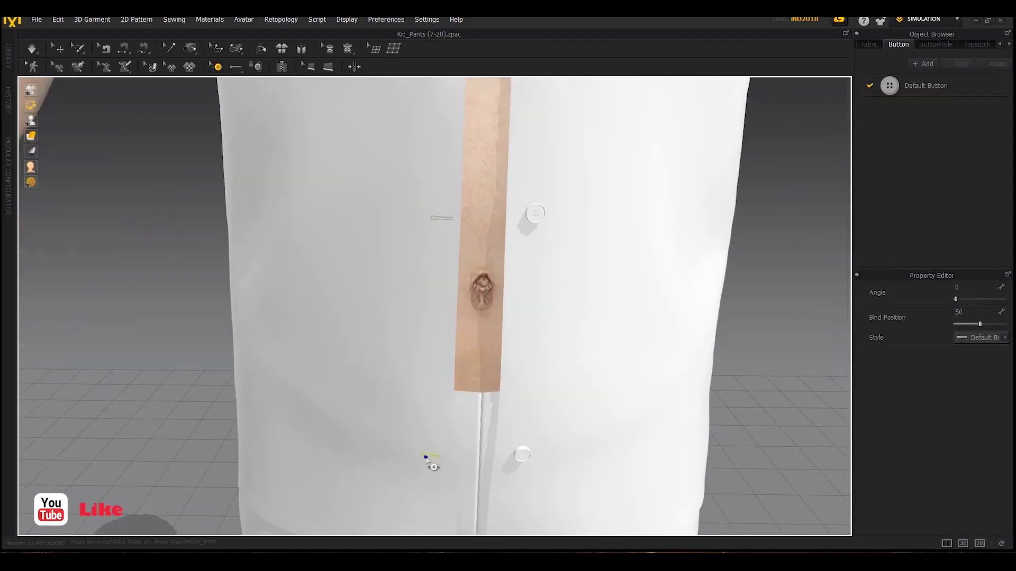
pyautogui.moveTo(413, 198); pyautogui.dragTo(418, 532, button='middle')
pyautogui.click(448, 312)
pyautogui.moveTo(454, 170); pyautogui.dragTo(456, 343, button='middle')
pyautogui.click(447, 264)
pyautogui.click(468, 268)
pyautogui.click(462, 266)
pyautogui.click(444, 271)
pyautogui.click(453, 266)
pyautogui.scroll(-5, 460, 206)
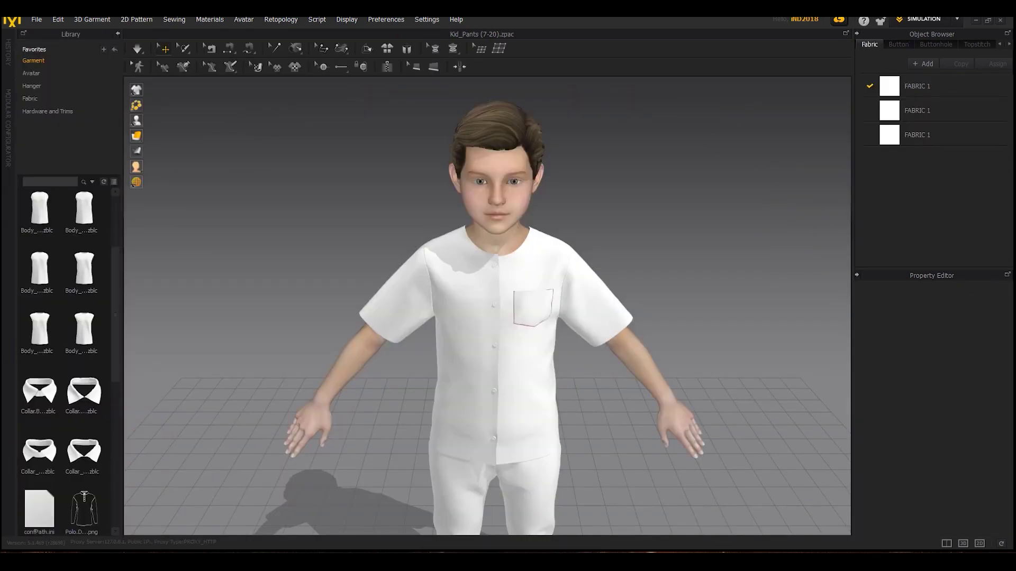
# Add the first collar block from the garment library to the scene, continuing without a modular frame.
pyautogui.moveTo(35, 390); pyautogui.dragTo(479, 248)
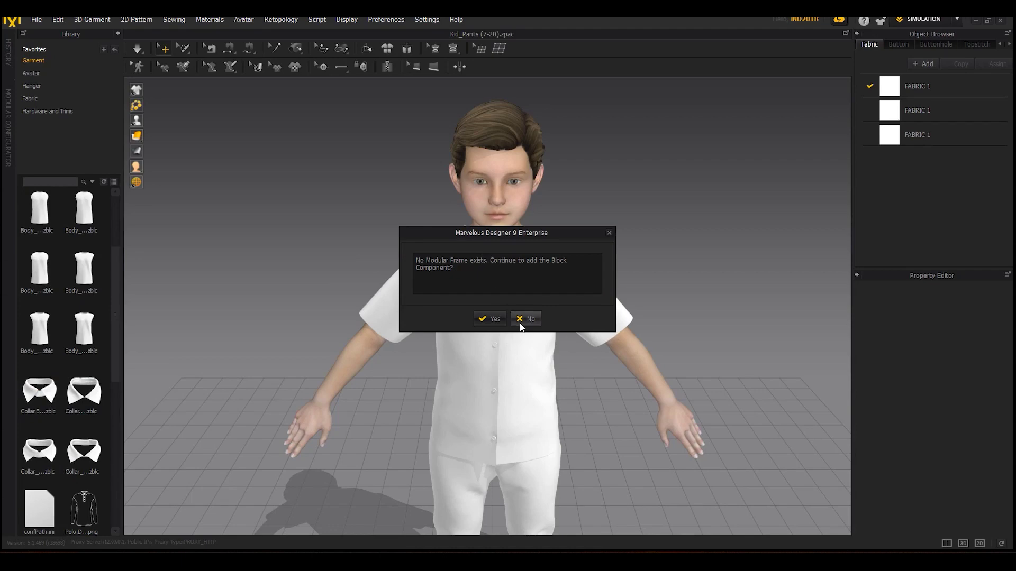
pyautogui.click(483, 320)
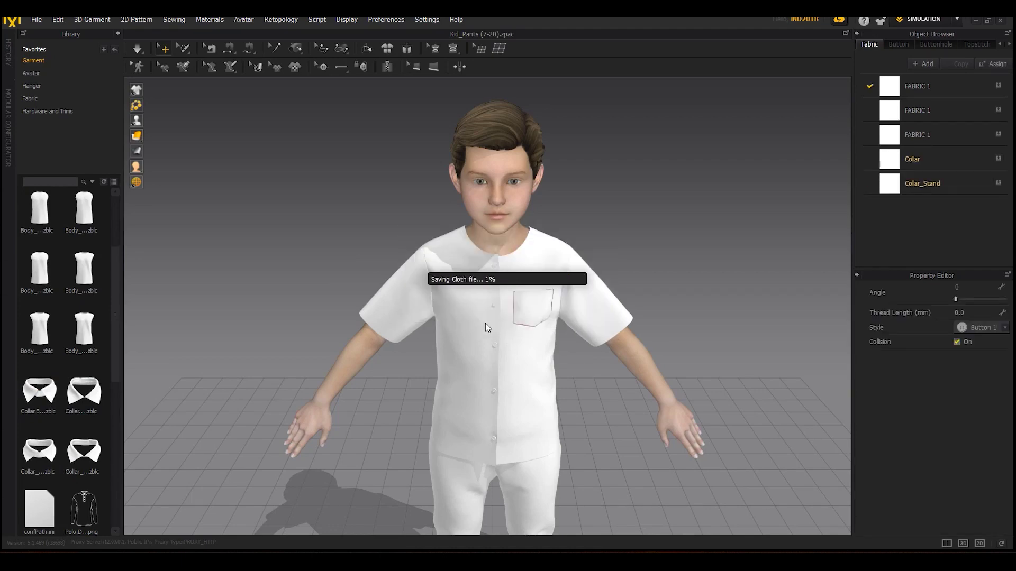
pyautogui.moveTo(283, 458); pyautogui.dragTo(381, 320, button='right')
pyautogui.scroll(-3, 381, 321)
pyautogui.moveTo(381, 321); pyautogui.dragTo(357, 346, button='middle')
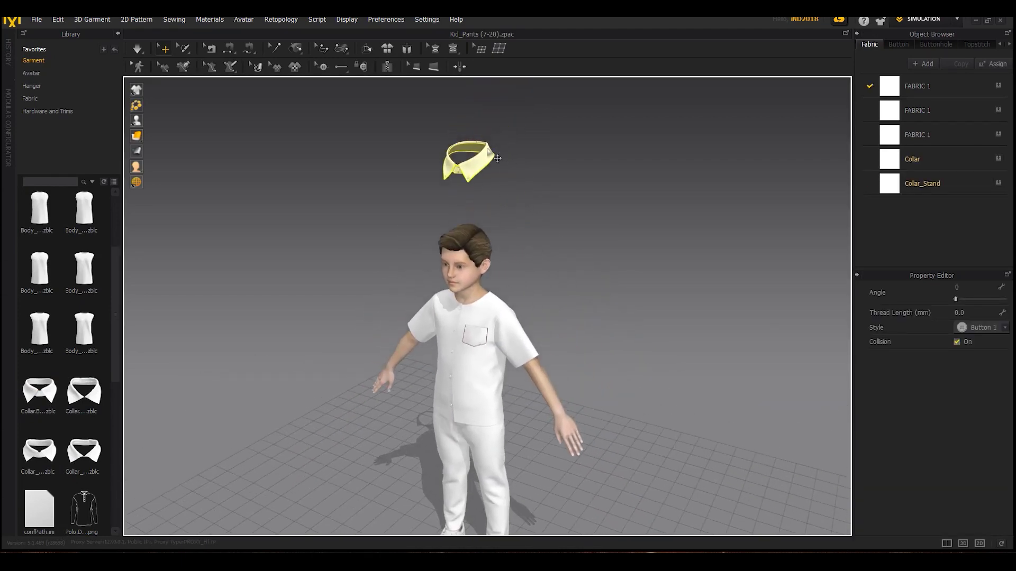
# Move the collar down from above the head and align it around the avatar's neck at the shirt's neckline.
pyautogui.press('5')
pyautogui.moveTo(492, 253); pyautogui.dragTo(492, 265)
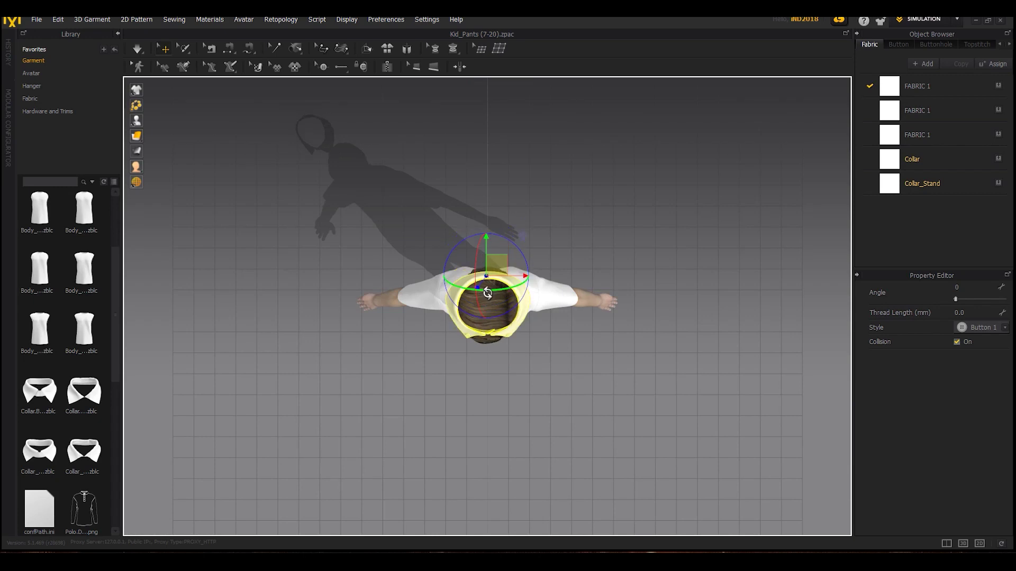
pyautogui.press('8')
pyautogui.moveTo(522, 150); pyautogui.dragTo(492, 245, button='middle')
pyautogui.scroll(4, 492, 245)
pyautogui.moveTo(427, 133); pyautogui.dragTo(424, 300)
pyautogui.moveTo(359, 314); pyautogui.dragTo(459, 317, button='right')
pyautogui.scroll(3, 451, 301)
pyautogui.moveTo(433, 322); pyautogui.dragTo(433, 328)
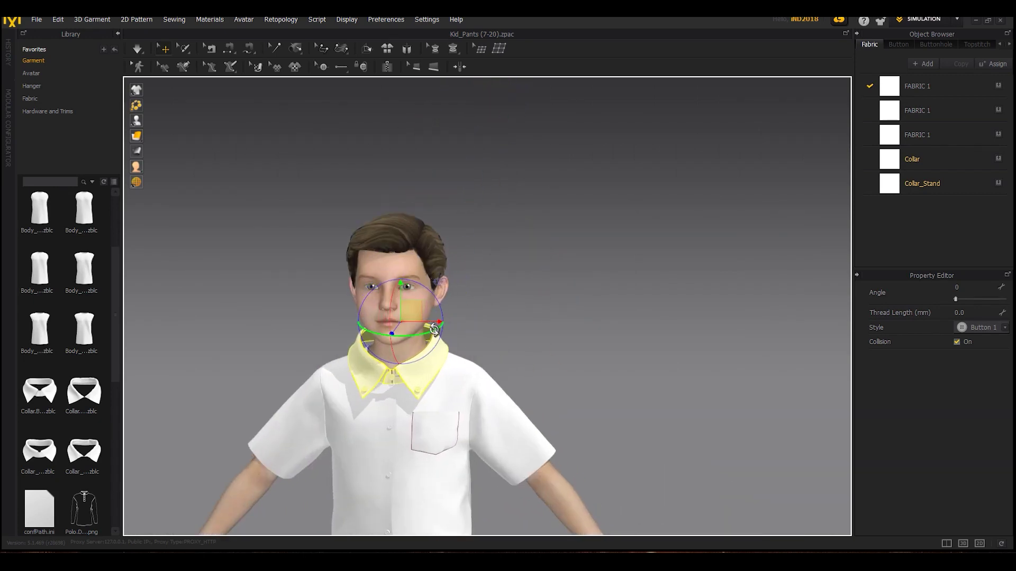
pyautogui.moveTo(414, 314); pyautogui.dragTo(465, 339, button='right')
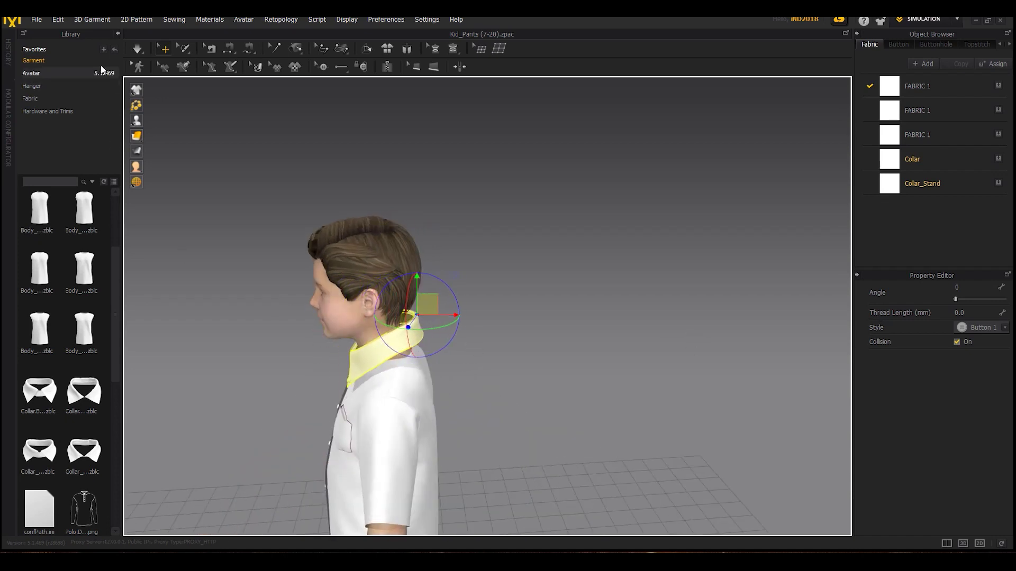
# Move the collar and collar stand patterns above the avatar silhouette's head, onto its centre line.
pyautogui.moveTo(370, 302); pyautogui.dragTo(323, 303, button='right')
pyautogui.click(979, 543)
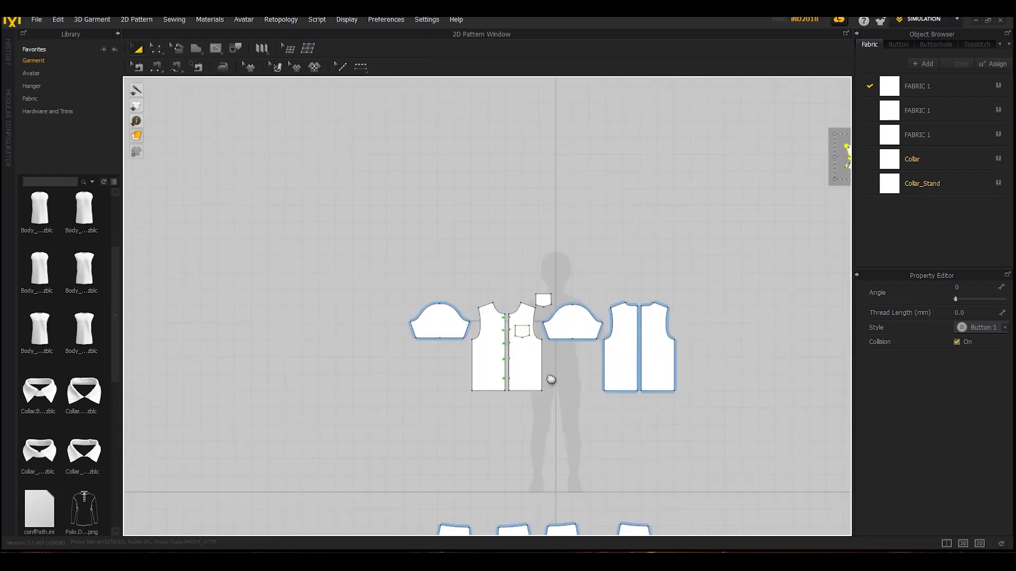
pyautogui.click(662, 300)
pyautogui.click(721, 269)
pyautogui.moveTo(720, 269); pyautogui.dragTo(526, 271)
pyautogui.scroll(7, 612, 263)
# Try to scale the collar and collar stand down together to a 2D line length of about 1616 mm.
pyautogui.moveTo(471, 300); pyautogui.dragTo(493, 330)
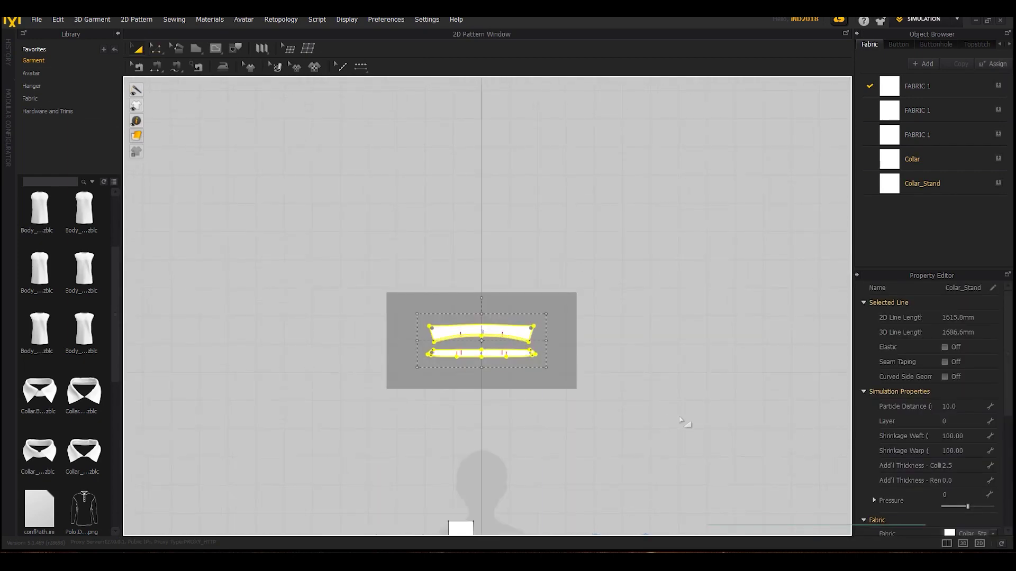
pyautogui.click(963, 544)
pyautogui.moveTo(522, 368)
pyautogui.mouseDown(button='right')
pyautogui.moveTo(528, 348)
pyautogui.moveTo(521, 354)
pyautogui.mouseUp(button='right')
pyautogui.hotkey('ctrl', 'z')
# Try to scale both collar patterns down to a 2D line length of about 1847 mm and check the fit on the neck.
pyautogui.click(979, 544)
pyautogui.click(422, 265)
pyautogui.click(487, 200)
pyautogui.click(913, 162)
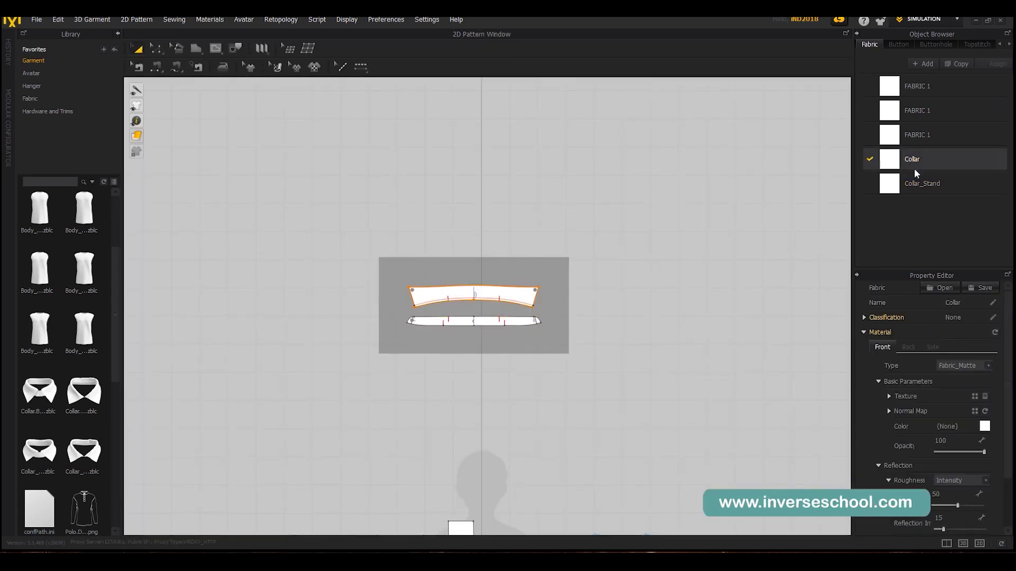
pyautogui.click(511, 295)
pyautogui.keyDown('shift'); pyautogui.click(509, 323); pyautogui.keyUp('shift')
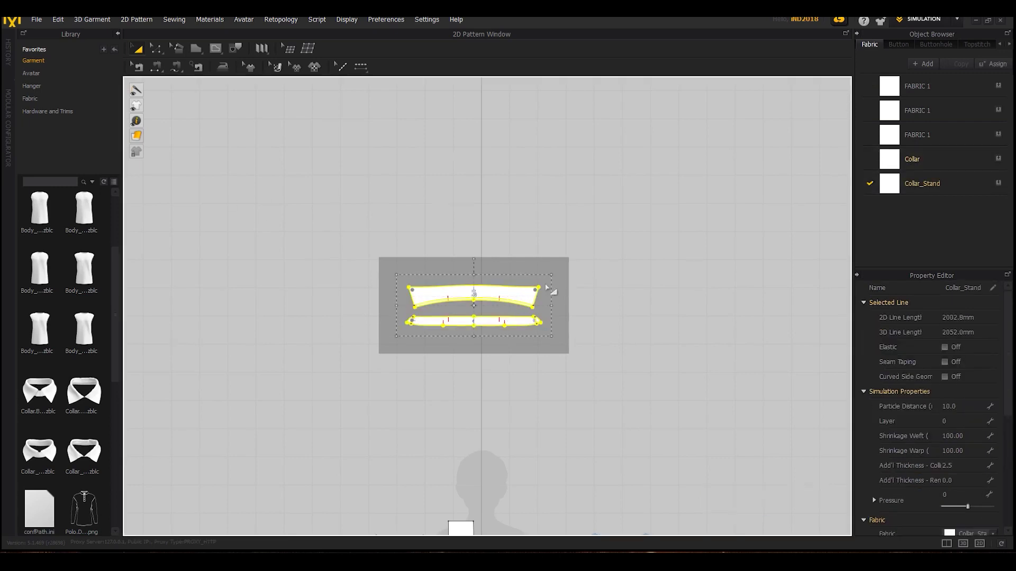
pyautogui.scroll(5, 535, 291)
pyautogui.keyDown('shift'); pyautogui.click(535, 291); pyautogui.keyUp('shift')
pyautogui.scroll(-5, 535, 290)
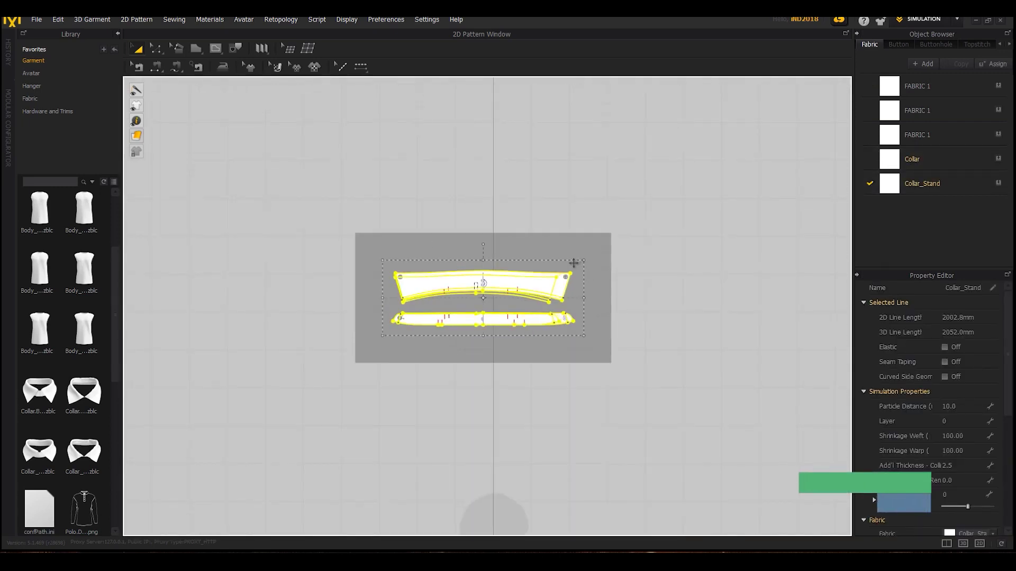
pyautogui.click(961, 544)
pyautogui.moveTo(561, 427); pyautogui.dragTo(256, 426, button='right')
pyautogui.press('2')
pyautogui.moveTo(413, 363); pyautogui.dragTo(570, 350)
pyautogui.hotkey('ctrl', 'z')
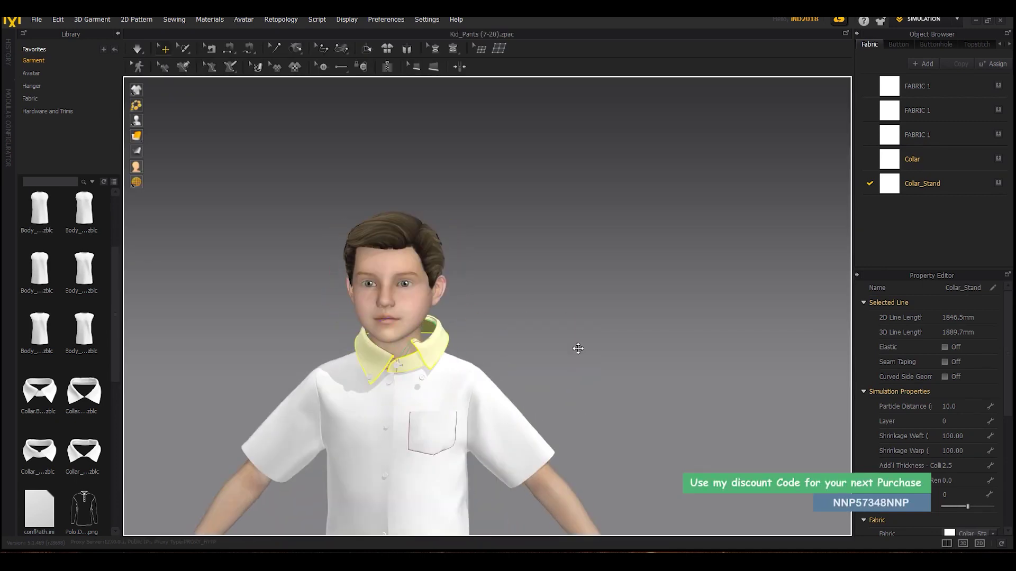
# Reduce the collar and collar stand widths together to a 2D line length of about 1815 mm, checking the fit on the avatar.
pyautogui.moveTo(577, 358)
pyautogui.mouseDown(button='right')
pyautogui.moveTo(513, 374)
pyautogui.moveTo(591, 360)
pyautogui.mouseUp(button='right')
pyautogui.click(410, 372)
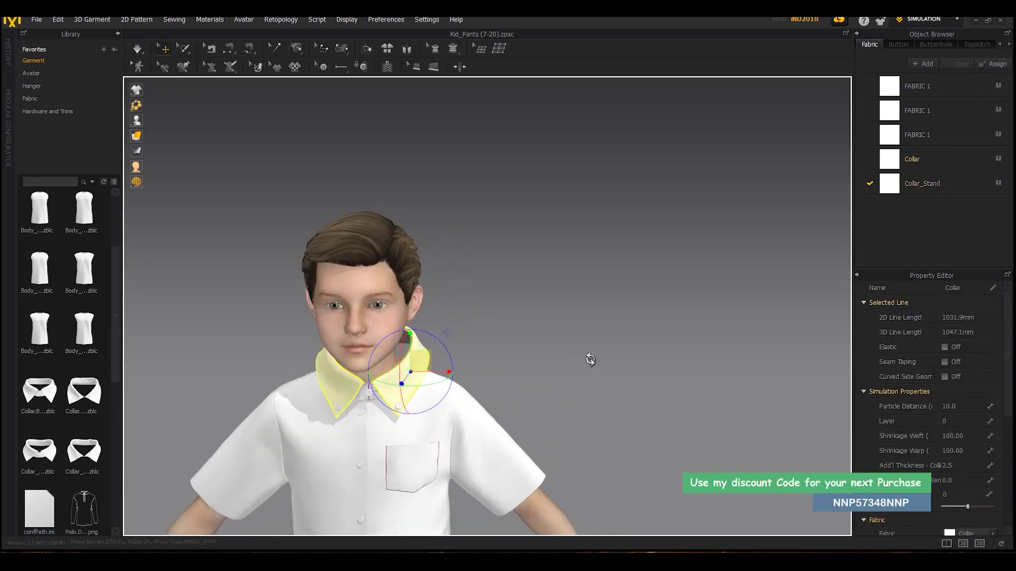
pyautogui.click(979, 545)
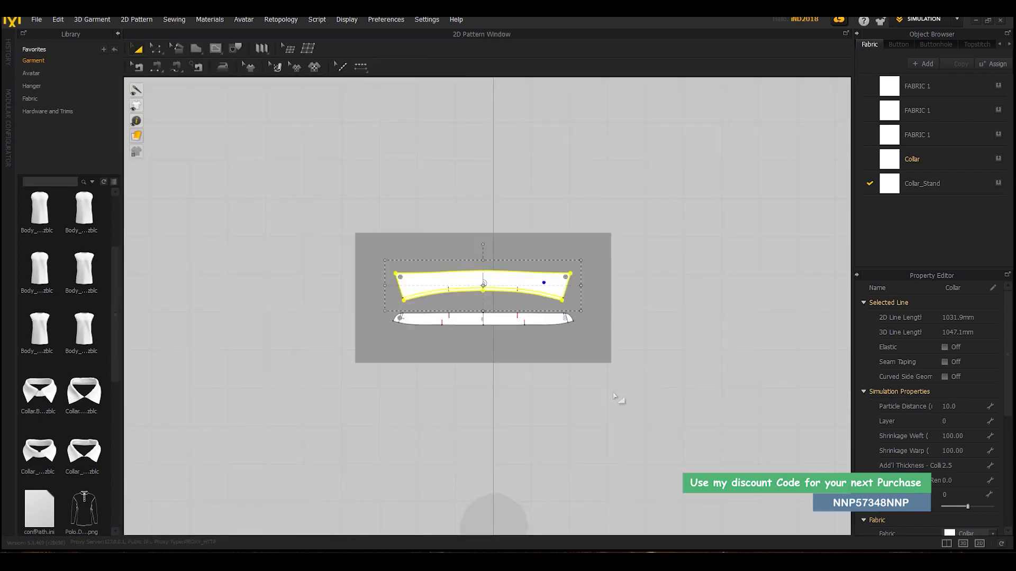
pyautogui.moveTo(340, 393); pyautogui.dragTo(576, 262)
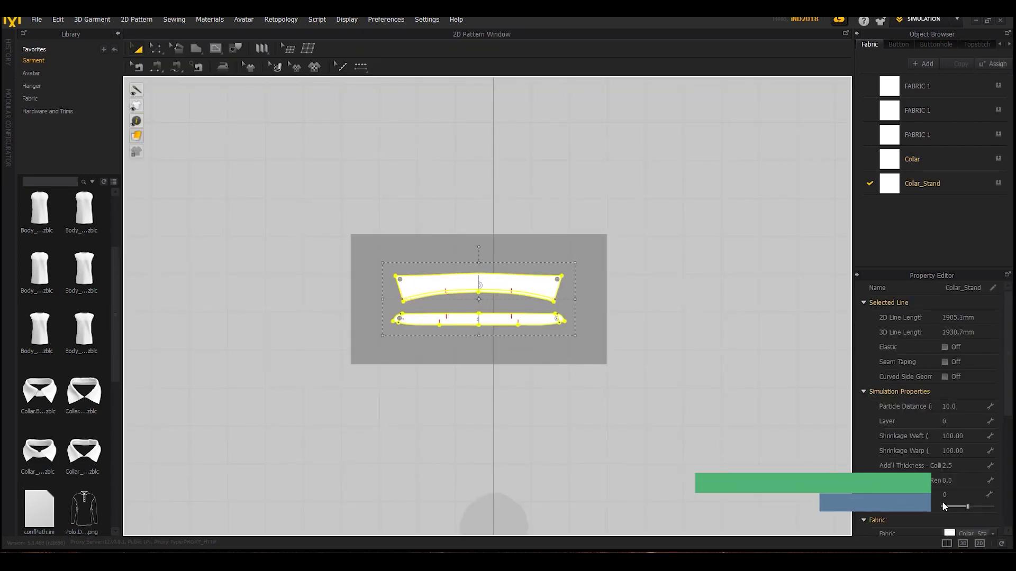
pyautogui.click(964, 544)
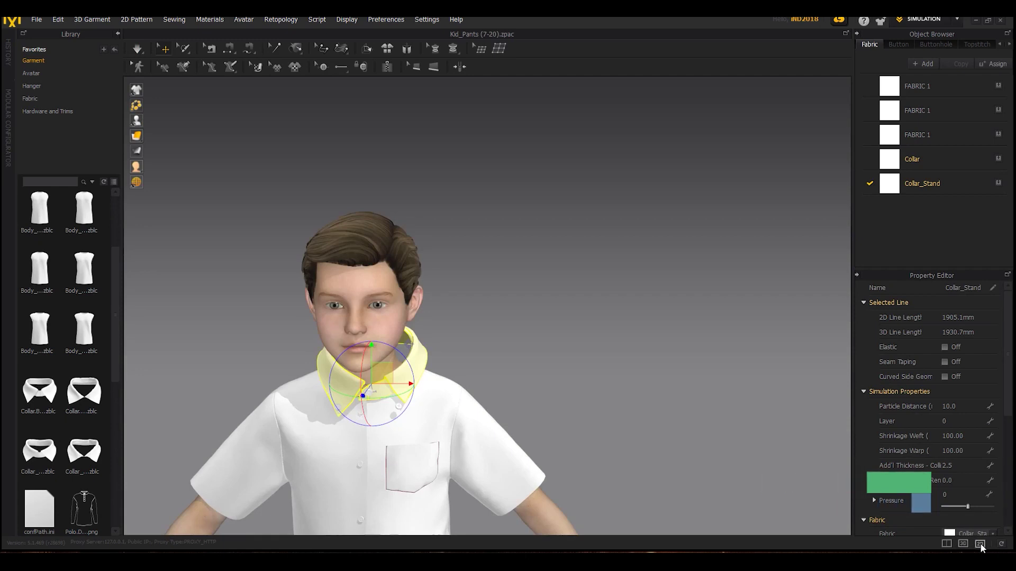
pyautogui.click(980, 545)
pyautogui.scroll(5, 503, 289)
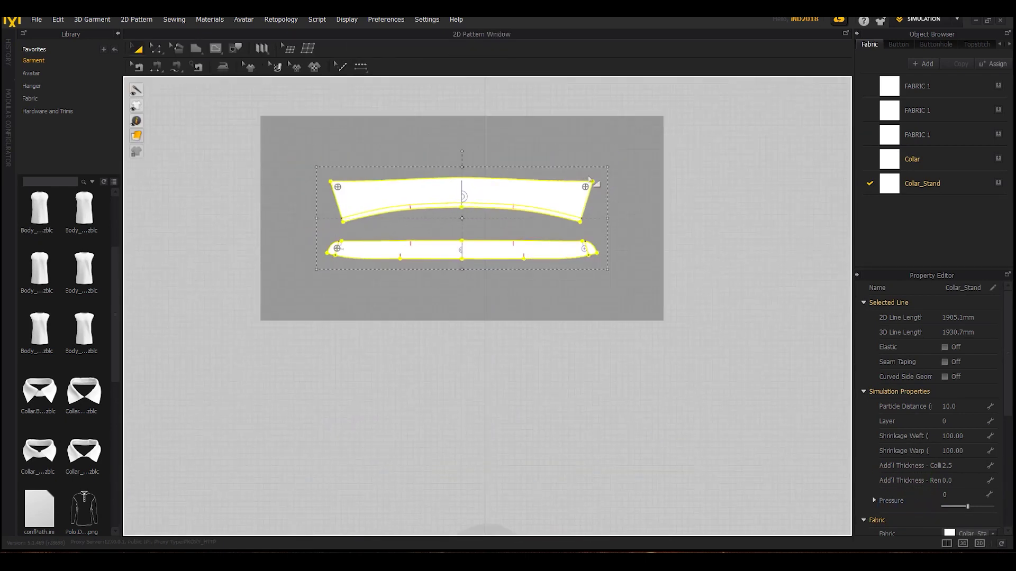
pyautogui.click(964, 543)
pyautogui.moveTo(437, 378); pyautogui.dragTo(544, 298, button='middle')
pyautogui.scroll(3, 544, 298)
pyautogui.moveTo(545, 298)
pyautogui.mouseDown(button='right')
pyautogui.moveTo(449, 304)
pyautogui.moveTo(531, 302)
pyautogui.mouseUp(button='right')
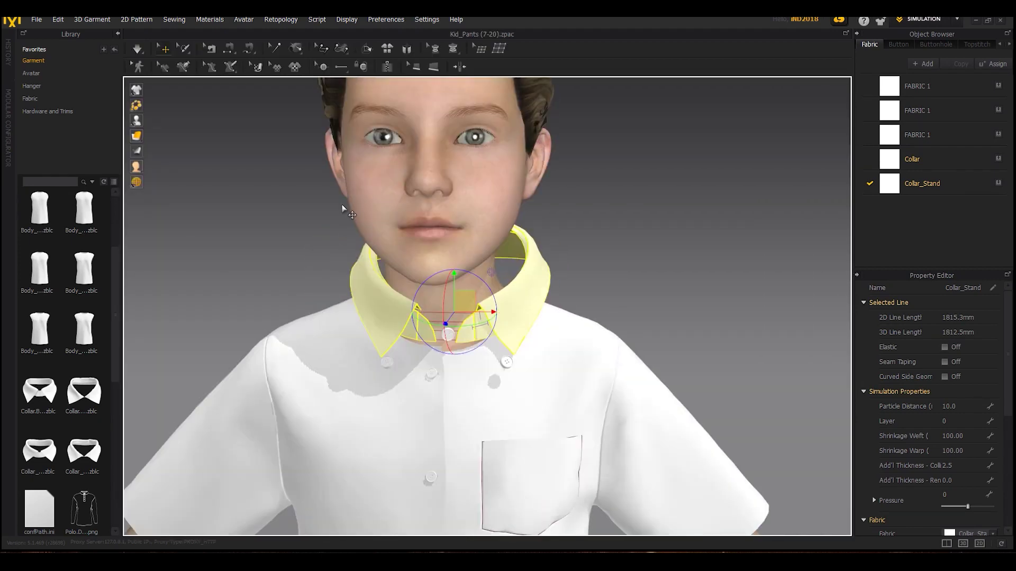
# Sew the end segments of the collar stand's lower edge to the shirt's two front necklines.
pyautogui.click(198, 210)
pyautogui.moveTo(398, 334); pyautogui.dragTo(410, 304, button='right')
pyautogui.scroll(3, 438, 359)
pyautogui.press('b')
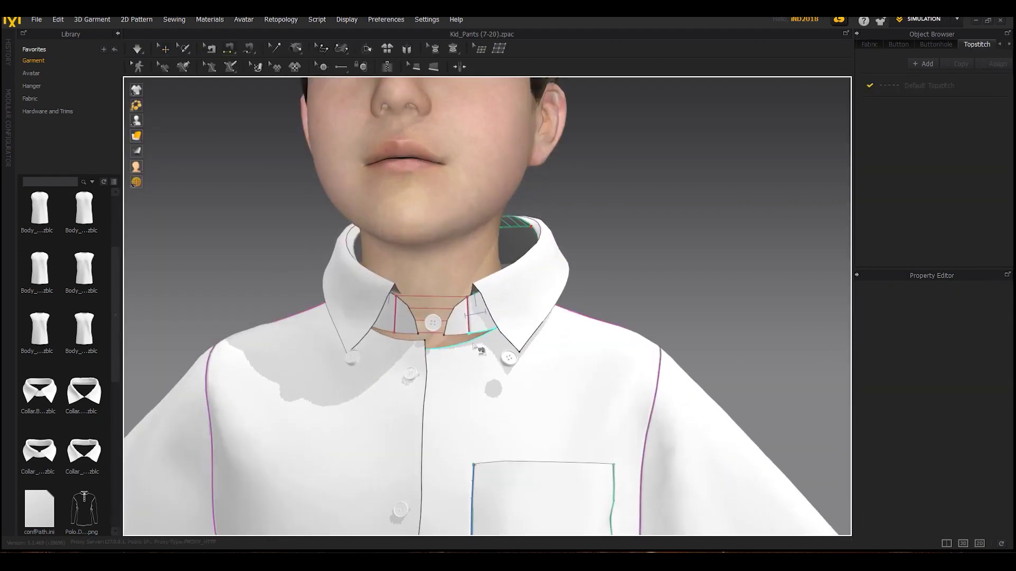
pyautogui.click(480, 347)
pyautogui.scroll(-3, 480, 349)
pyautogui.click(980, 544)
pyautogui.click(395, 347)
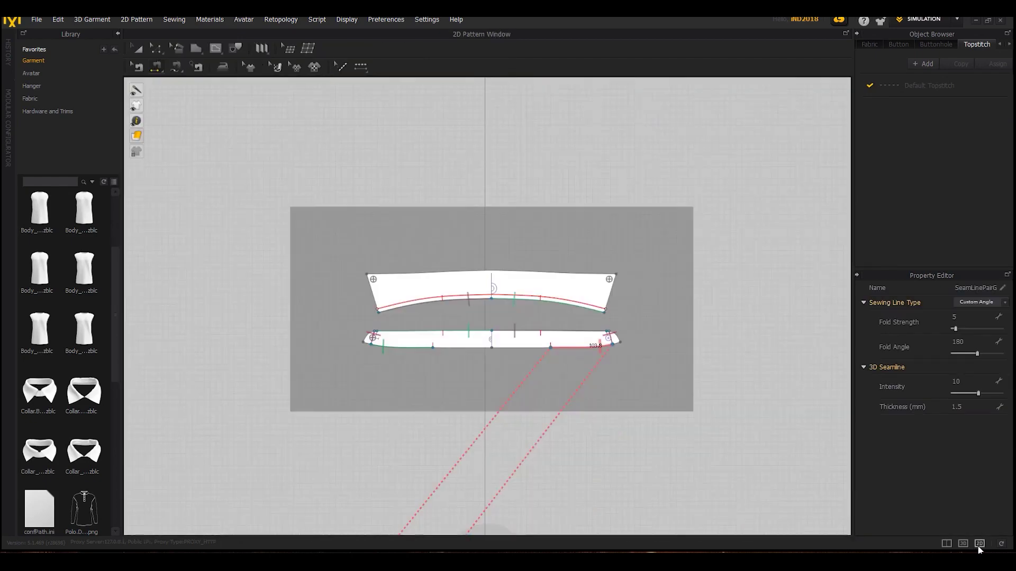
pyautogui.moveTo(476, 435); pyautogui.dragTo(517, 264, button='middle')
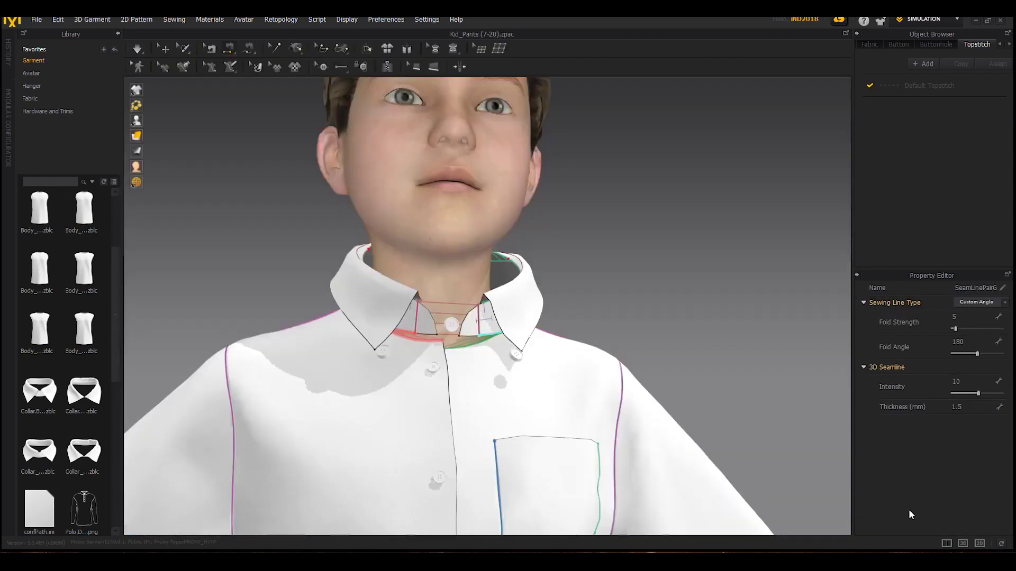
# Sew the remaining lower edge of the collar stand to the back neckline and simulate to drape the collar.
pyautogui.moveTo(371, 338); pyautogui.dragTo(399, 358, button='right')
pyautogui.scroll(2, 429, 359)
pyautogui.click(513, 280)
pyautogui.click(509, 343)
pyautogui.moveTo(325, 431); pyautogui.dragTo(569, 424, button='right')
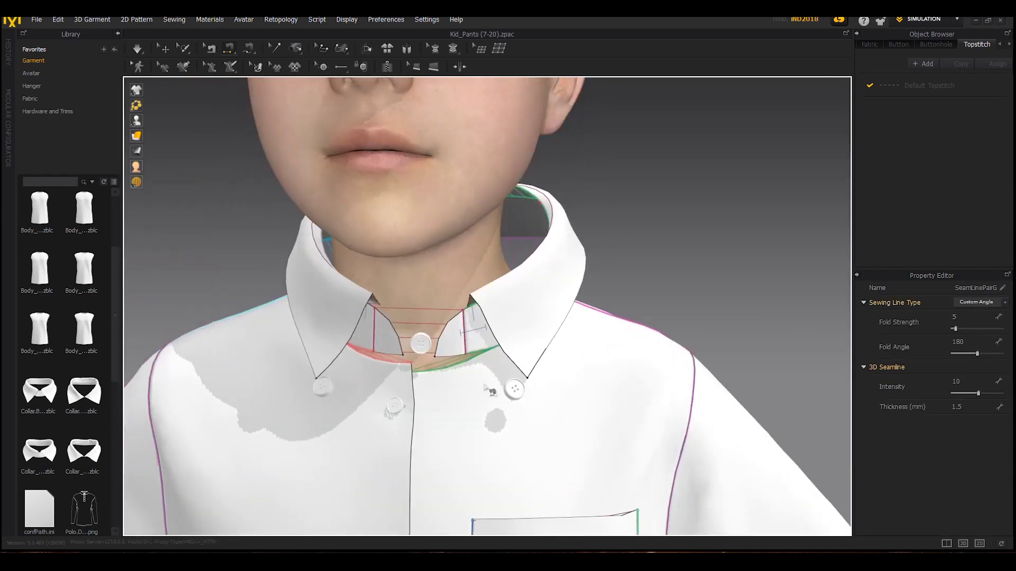
pyautogui.scroll(-5, 568, 423)
pyautogui.press('space')
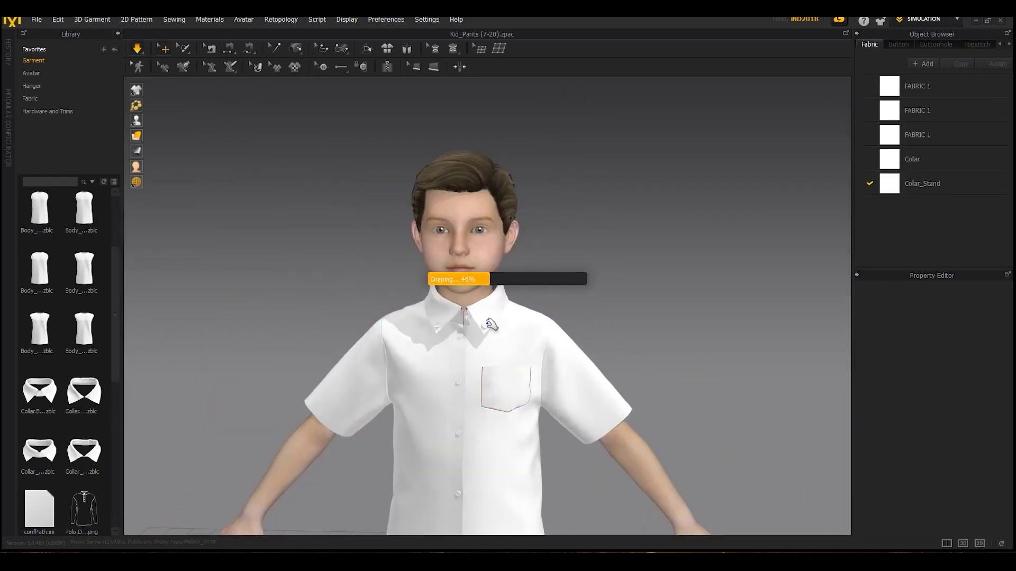
# Set both collar button styles to 8 mm width and 2 mm thickness.
pyautogui.moveTo(561, 274)
pyautogui.mouseDown(button='right')
pyautogui.moveTo(399, 279)
pyautogui.moveTo(555, 278)
pyautogui.mouseUp(button='right')
pyautogui.scroll(4, 555, 278)
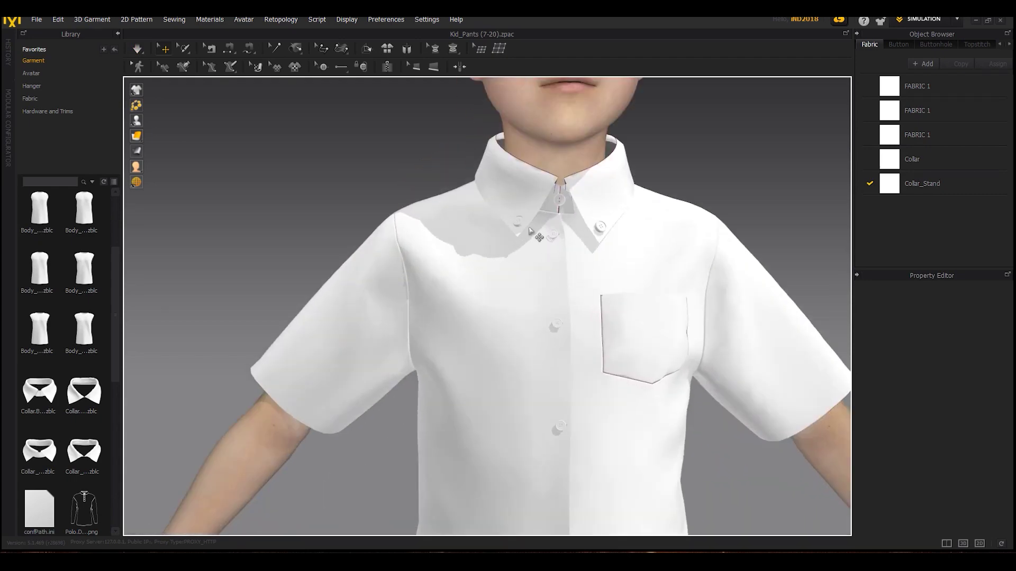
pyautogui.click(518, 222)
pyautogui.click(897, 44)
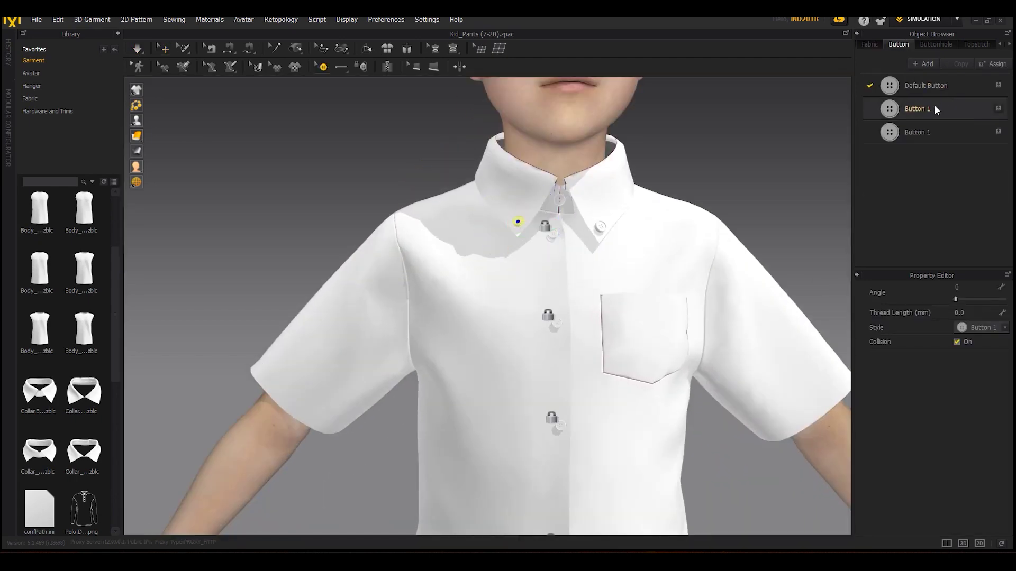
pyautogui.click(934, 108)
pyautogui.click(931, 131)
pyautogui.click(930, 85)
pyautogui.click(936, 112)
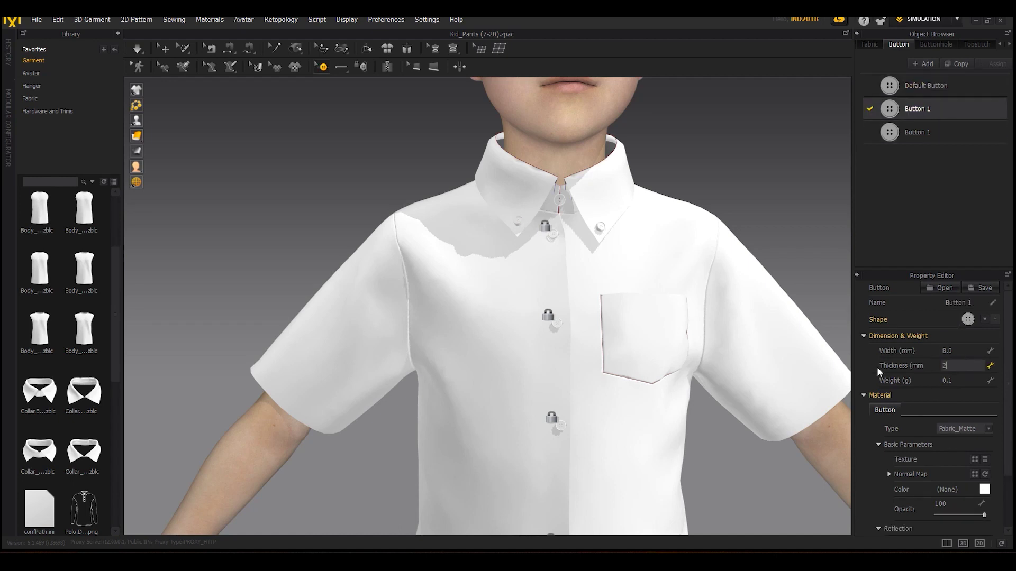
pyautogui.click(931, 132)
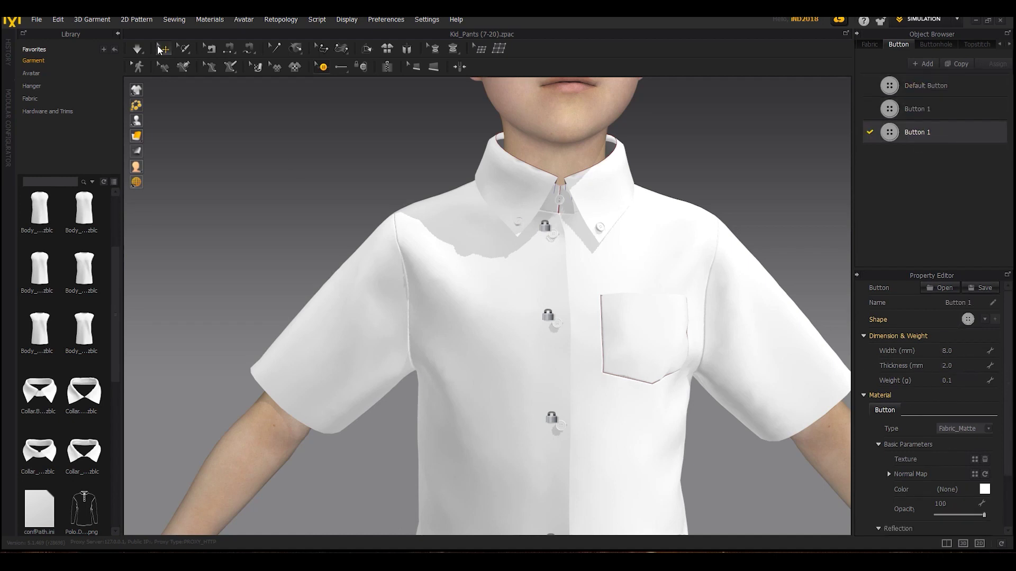
# Draw an internal line about 292 mm long across the sleeve pattern, just above its hem.
pyautogui.press('q')
pyautogui.moveTo(347, 188); pyautogui.dragTo(347, 200, button='right')
pyautogui.scroll(-5, 485, 290)
pyautogui.moveTo(561, 281); pyautogui.dragTo(504, 293, button='middle')
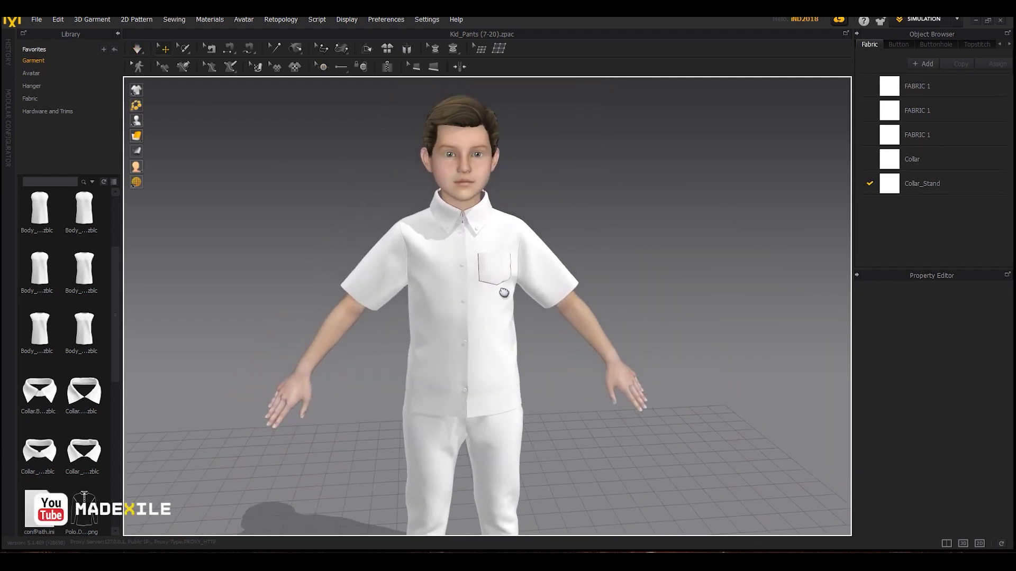
pyautogui.click(979, 544)
pyautogui.scroll(5, 635, 286)
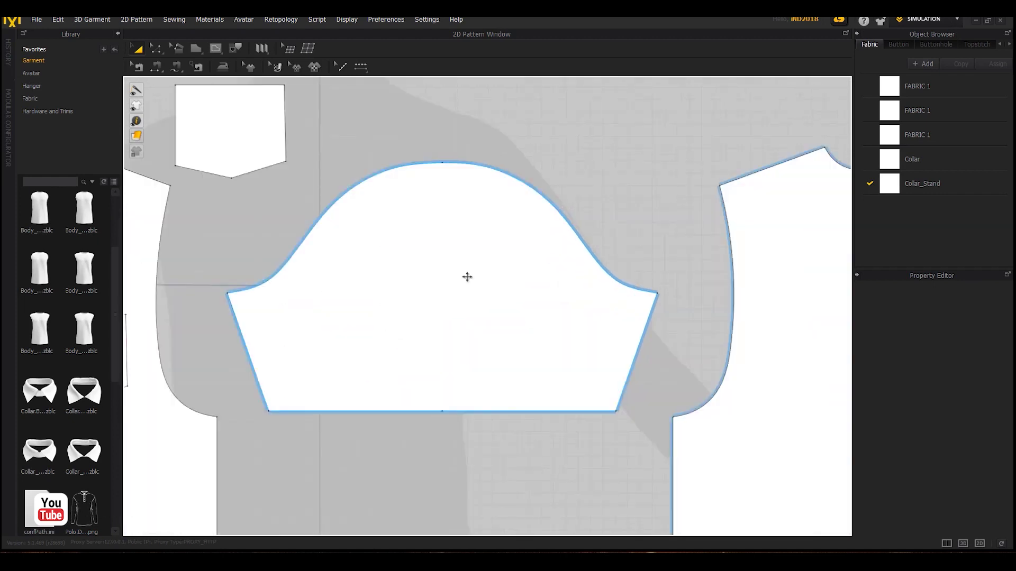
pyautogui.scroll(3, 334, 328)
pyautogui.scroll(-4, 347, 334)
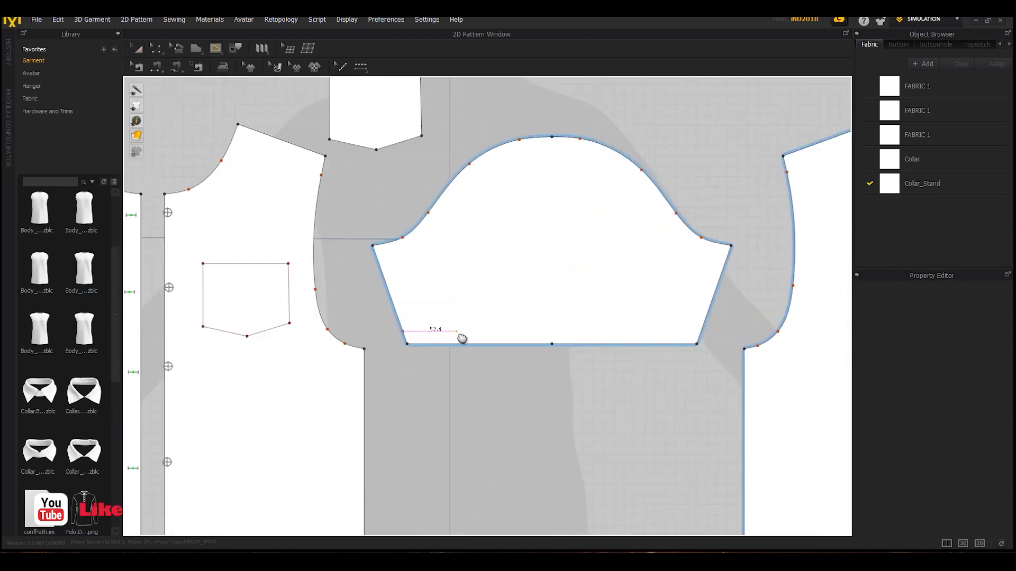
pyautogui.scroll(4, 460, 336)
pyautogui.click(377, 326)
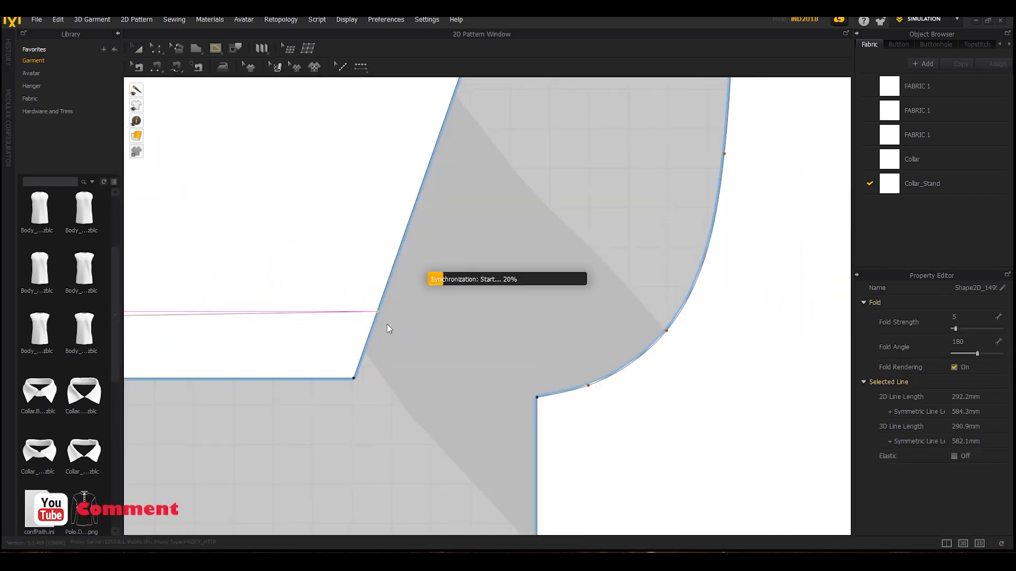
# Move the ends of the sleeve's internal line along the side edges, closer to the hem.
pyautogui.scroll(-5, 501, 340)
pyautogui.scroll(3, 551, 333)
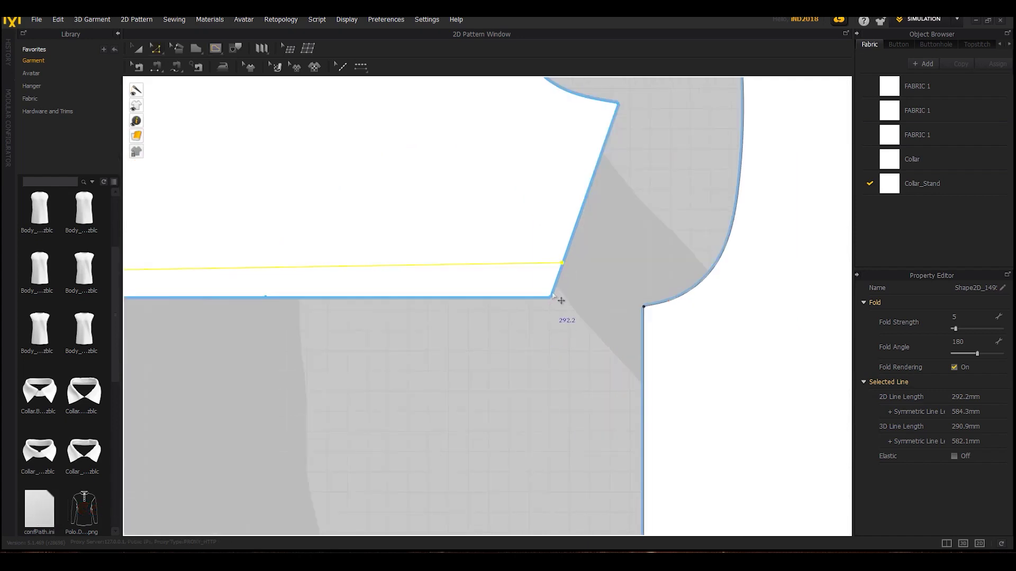
pyautogui.click(564, 264)
pyautogui.moveTo(562, 263); pyautogui.dragTo(558, 273)
pyautogui.click(465, 364)
pyautogui.moveTo(466, 364); pyautogui.dragTo(660, 351, button='middle')
pyautogui.moveTo(165, 269); pyautogui.dragTo(170, 264)
pyautogui.press('Escape')
pyautogui.scroll(8, 754, 261)
pyautogui.moveTo(763, 259); pyautogui.dragTo(751, 276)
# Fine-tune the left end of the sleeve's internal line so it runs parallel to the hem, about 289 mm long.
pyautogui.scroll(-6, 749, 318)
pyautogui.moveTo(288, 379); pyautogui.dragTo(847, 382, button='middle')
pyautogui.scroll(4, 344, 294)
pyautogui.scroll(-3, 599, 351)
pyautogui.scroll(3, 487, 310)
pyautogui.click(552, 279)
pyautogui.click(534, 299)
pyautogui.scroll(-8, 498, 301)
pyautogui.moveTo(590, 329); pyautogui.dragTo(502, 326, button='middle')
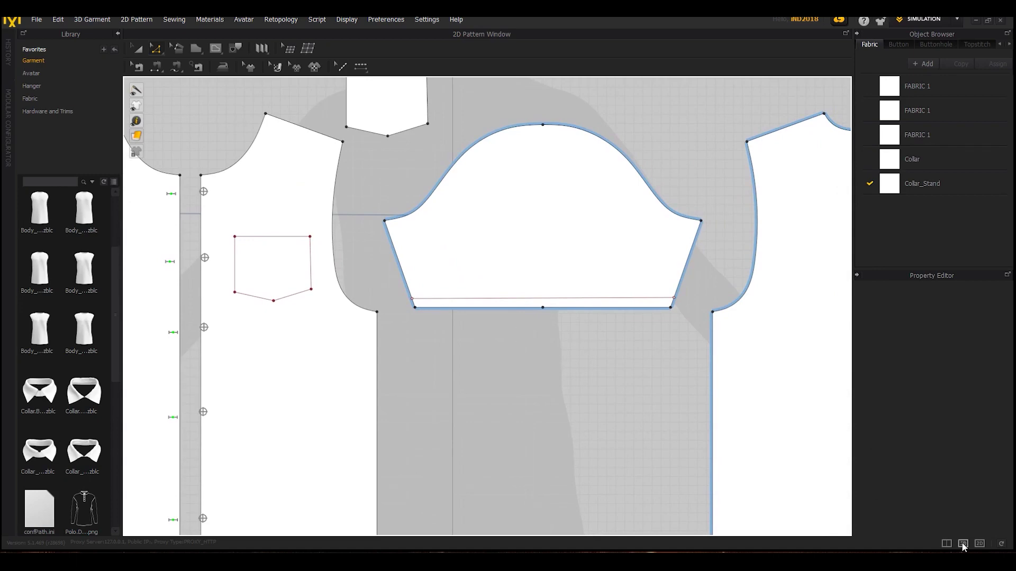
# Fold the avatar's left sleeve hem outward along its internal line with Fold Arrangement.
pyautogui.click(962, 544)
pyautogui.click(964, 546)
pyautogui.scroll(5, 563, 374)
pyautogui.click(367, 49)
pyautogui.scroll(3, 609, 296)
pyautogui.click(629, 297)
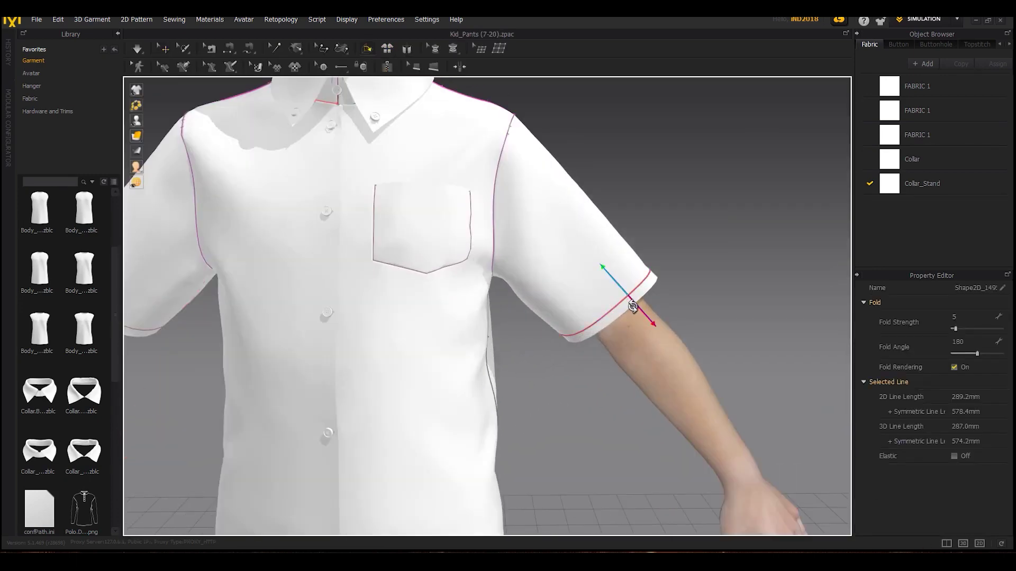
pyautogui.press('5')
pyautogui.press('8')
pyautogui.press('4')
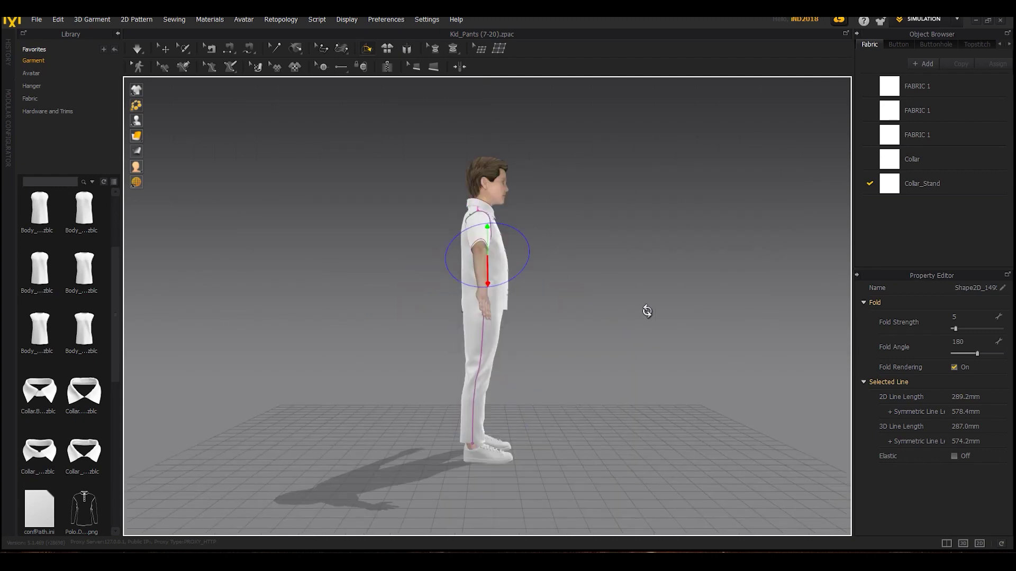
pyautogui.press('2')
pyautogui.scroll(5, 494, 300)
pyautogui.moveTo(519, 430)
pyautogui.mouseDown(button='right')
pyautogui.moveTo(499, 418)
pyautogui.moveTo(535, 417)
pyautogui.mouseUp(button='right')
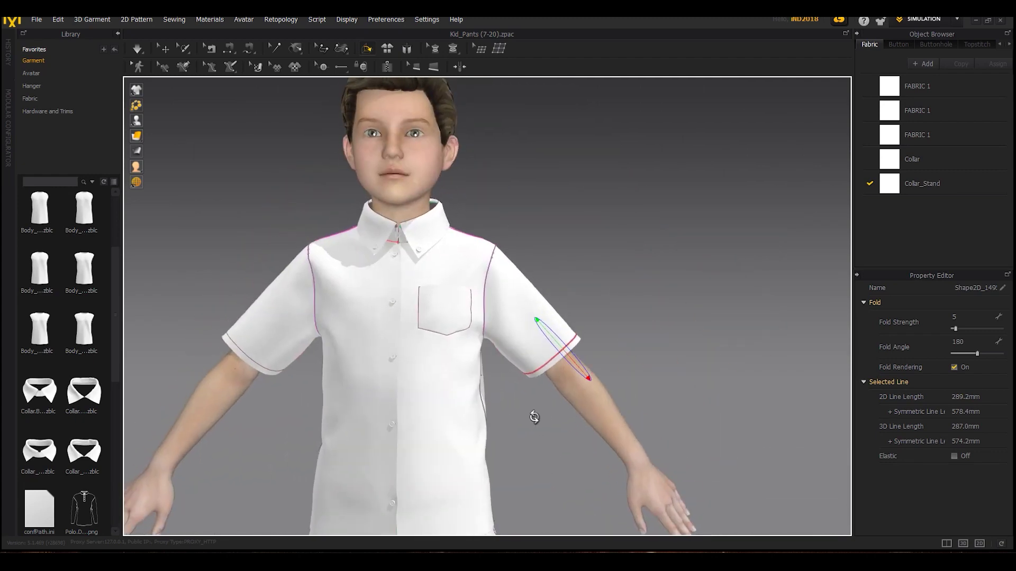
pyautogui.moveTo(572, 351); pyautogui.dragTo(545, 332)
# Fold the avatar's right sleeve hem outward along its internal line, undoing the first incorrect fold.
pyautogui.moveTo(547, 338); pyautogui.dragTo(538, 379, button='right')
pyautogui.moveTo(538, 378); pyautogui.dragTo(701, 363, button='middle')
pyautogui.click(375, 326)
pyautogui.moveTo(370, 333); pyautogui.dragTo(384, 312)
pyautogui.hotkey('ctrl', 'z')
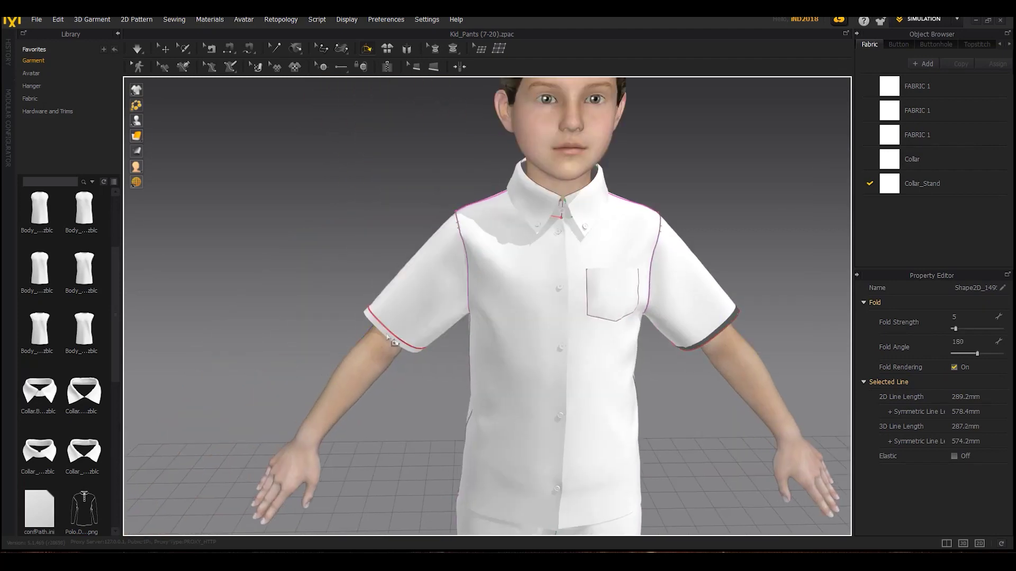
pyautogui.moveTo(379, 339); pyautogui.dragTo(427, 352, button='right')
pyautogui.moveTo(399, 377); pyautogui.dragTo(425, 284)
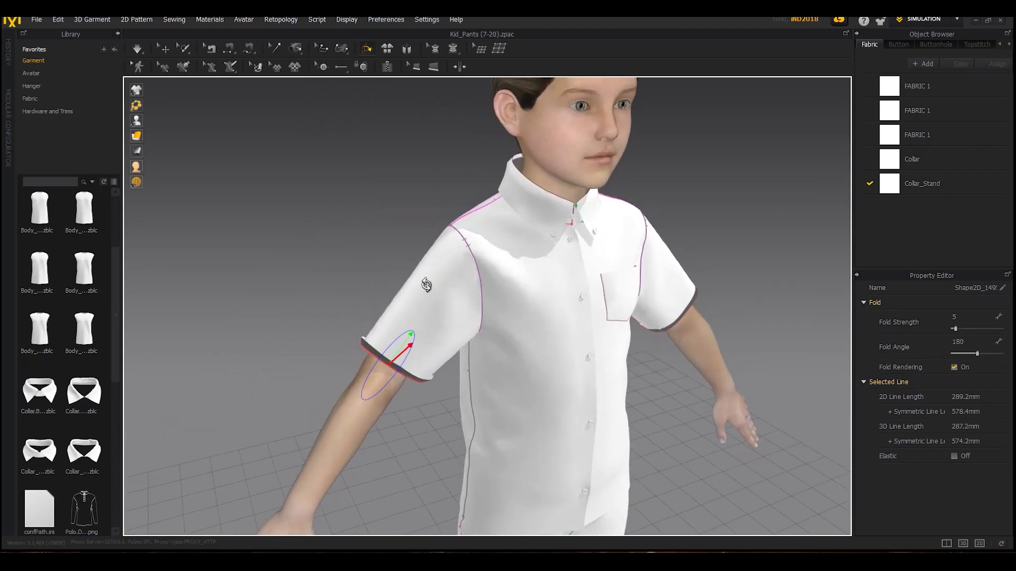
# Leave fold editing and simulate the garment to settle both turned-up sleeve hems.
pyautogui.click(163, 49)
pyautogui.moveTo(370, 233); pyautogui.dragTo(309, 239, button='right')
pyautogui.press('space')
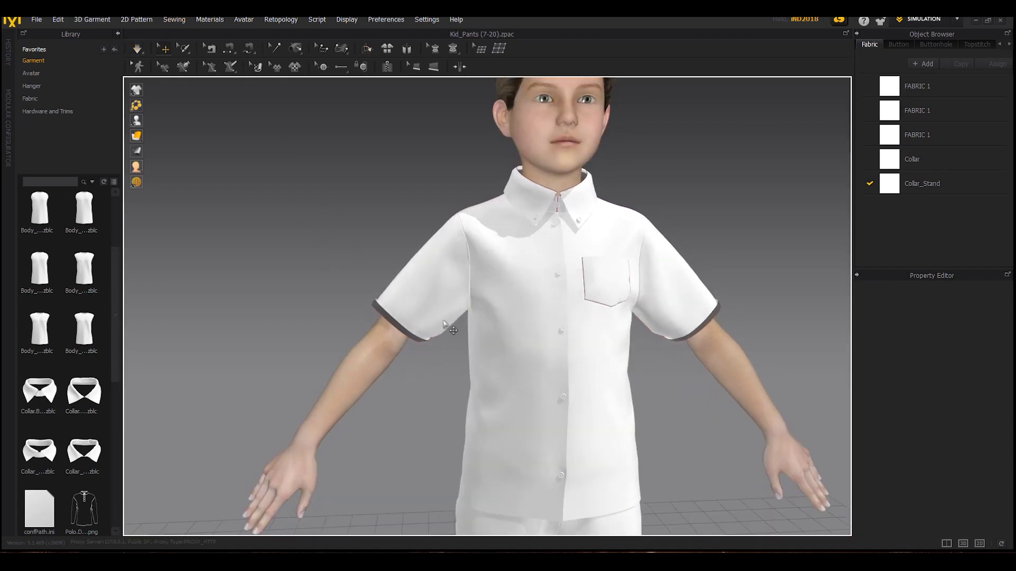
# Move both lower corners of the sleeve pattern inward to narrow the sleeve opening.
pyautogui.click(979, 545)
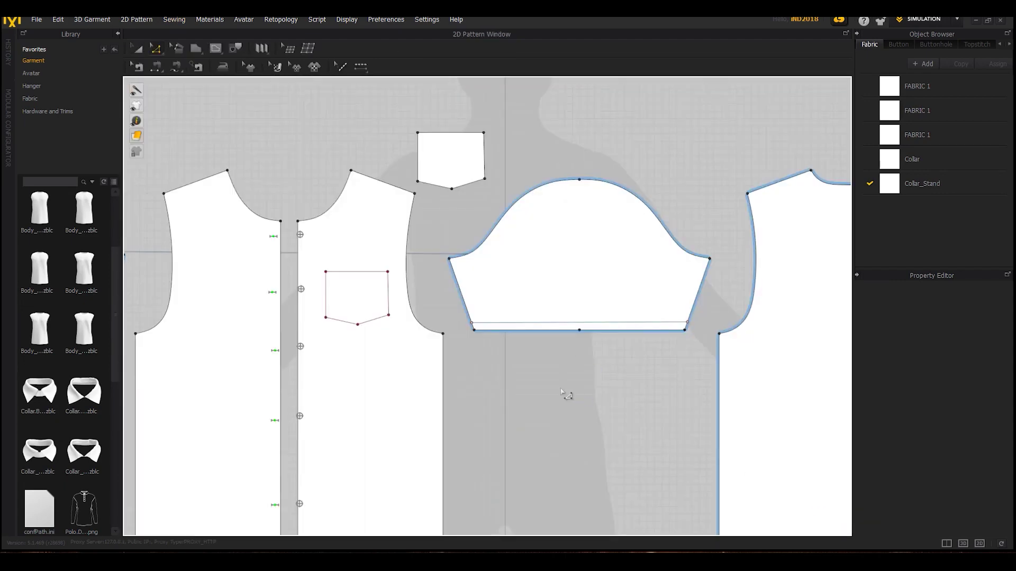
pyautogui.moveTo(471, 347); pyautogui.dragTo(496, 327)
pyautogui.scroll(3, 487, 334)
pyautogui.scroll(-5, 571, 345)
pyautogui.moveTo(733, 345); pyautogui.dragTo(717, 347)
pyautogui.click(708, 385)
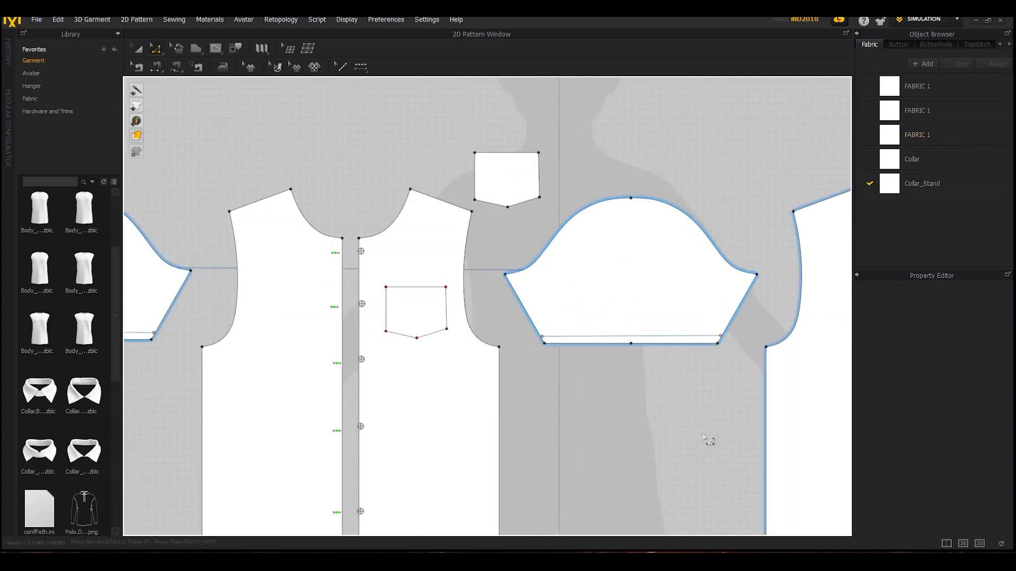
# Move the underarm corners of the sleeve pattern slightly inward to slim the sleeve.
pyautogui.click(963, 544)
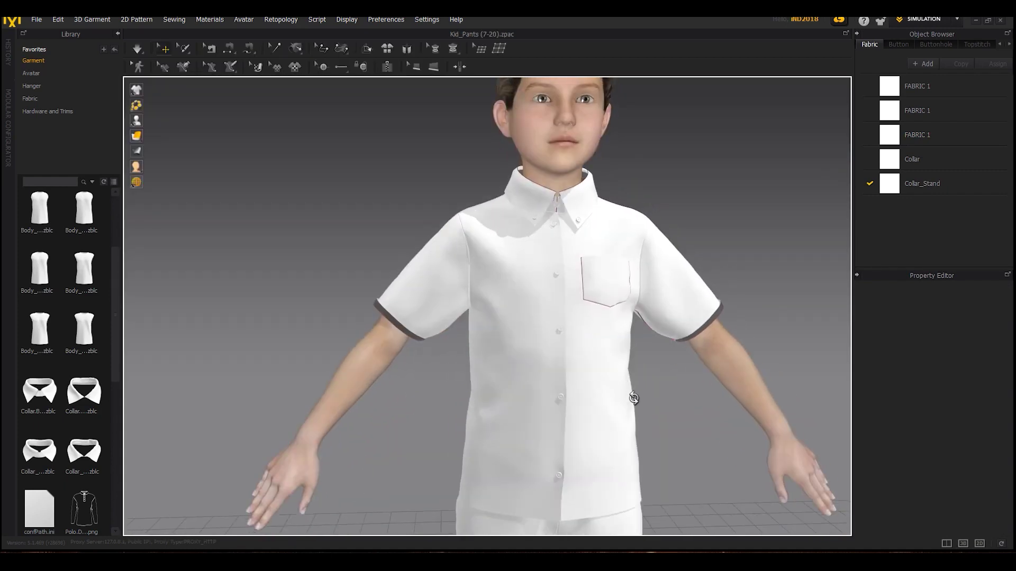
pyautogui.click(983, 545)
pyautogui.click(758, 281)
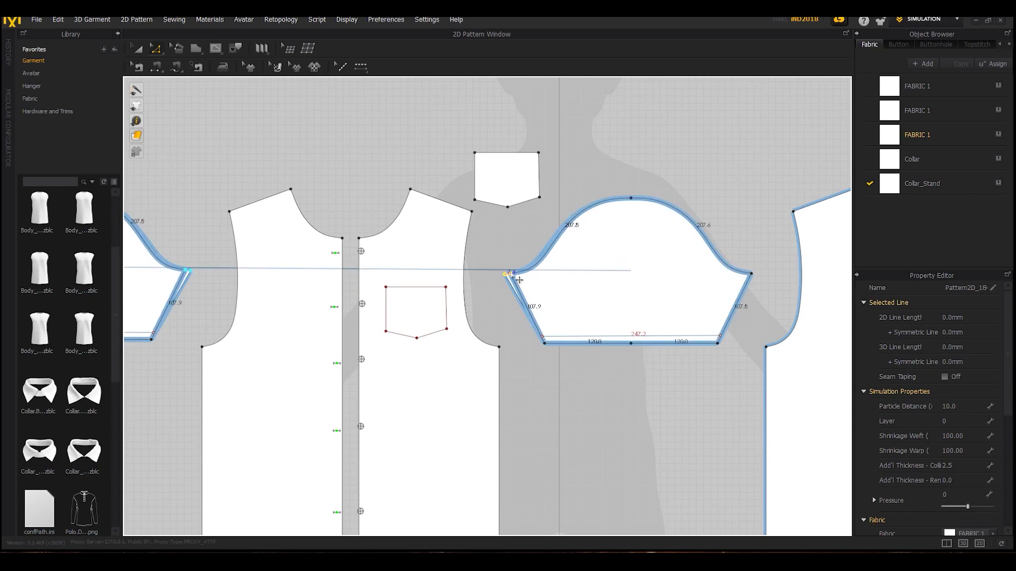
pyautogui.click(620, 408)
# Simulate the garment with the narrowed sleeves and examine the shirt's fit on the whole avatar.
pyautogui.click(963, 544)
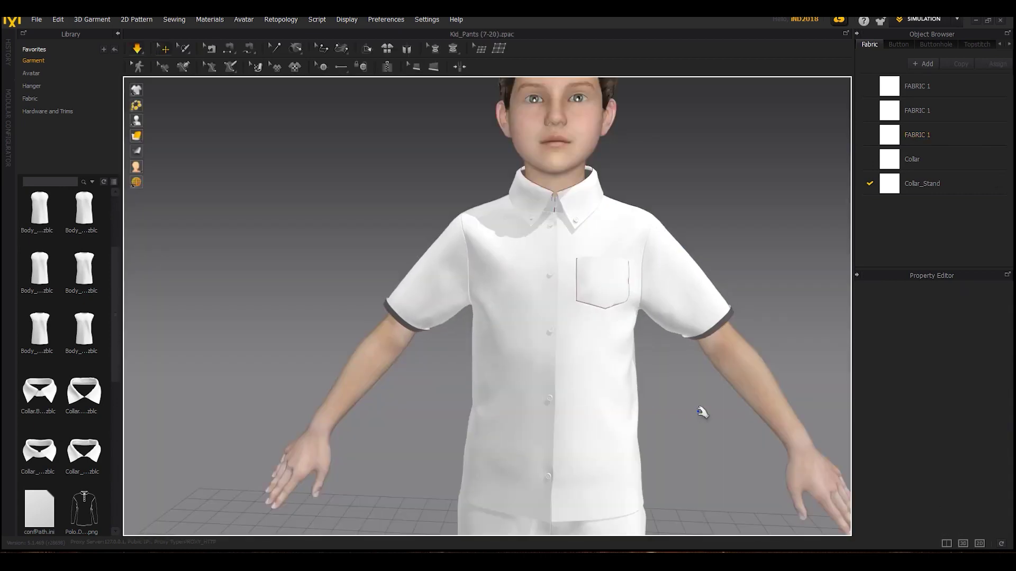
pyautogui.moveTo(698, 416)
pyautogui.mouseDown(button='right')
pyautogui.moveTo(464, 415)
pyautogui.moveTo(708, 423)
pyautogui.mouseUp(button='right')
pyautogui.scroll(3, 619, 390)
pyautogui.moveTo(619, 390); pyautogui.dragTo(610, 389, button='right')
pyautogui.scroll(2, 614, 394)
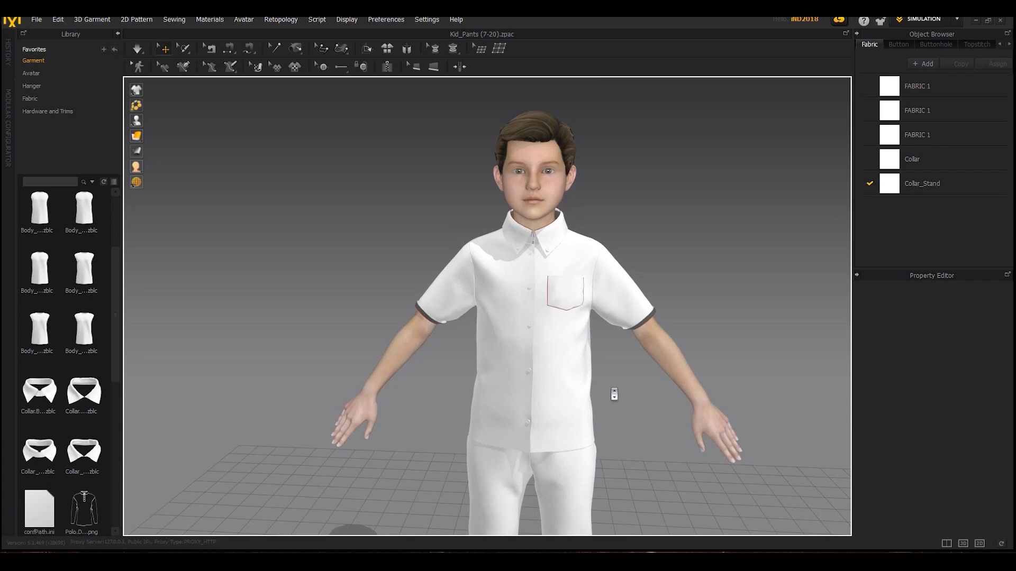
pyautogui.scroll(2, 614, 394)
pyautogui.moveTo(614, 379); pyautogui.dragTo(551, 338, button='right')
pyautogui.scroll(-3, 560, 332)
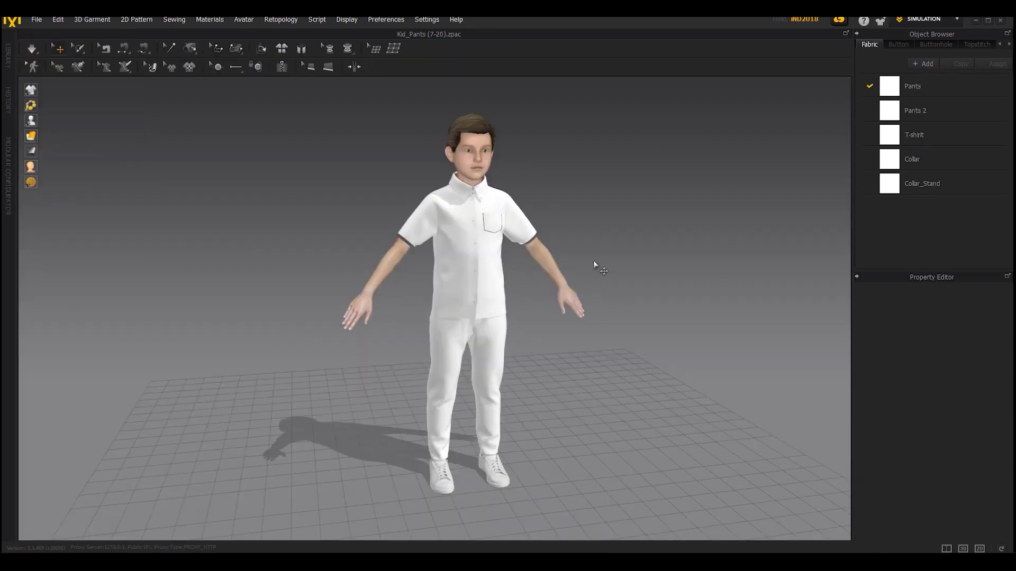
pyautogui.moveTo(594, 265); pyautogui.dragTo(592, 259, button='right')
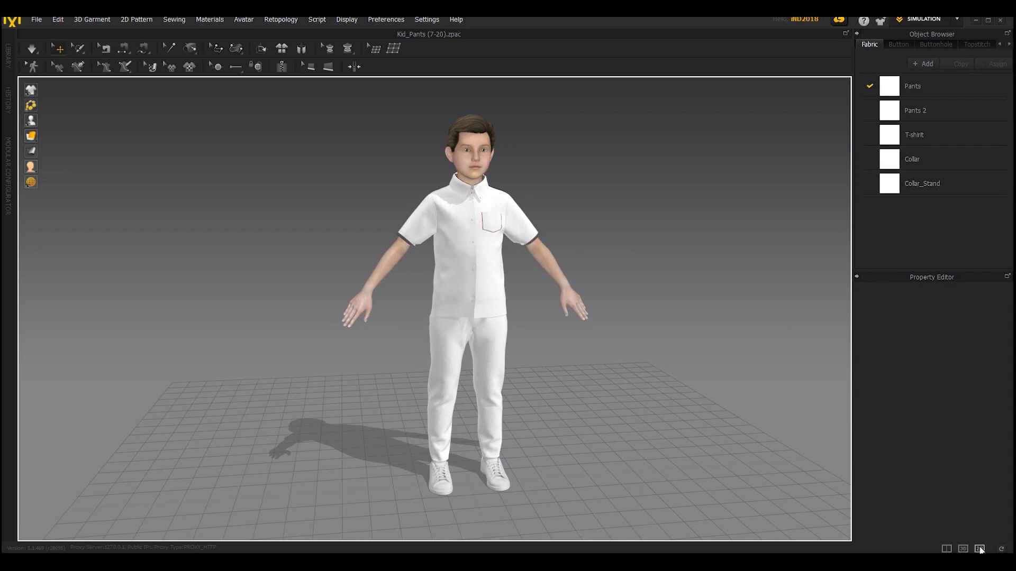
# Place the Madexile image file as a graphic on the pocket pattern.
pyautogui.click(979, 549)
pyautogui.click(210, 70)
pyautogui.click(136, 111)
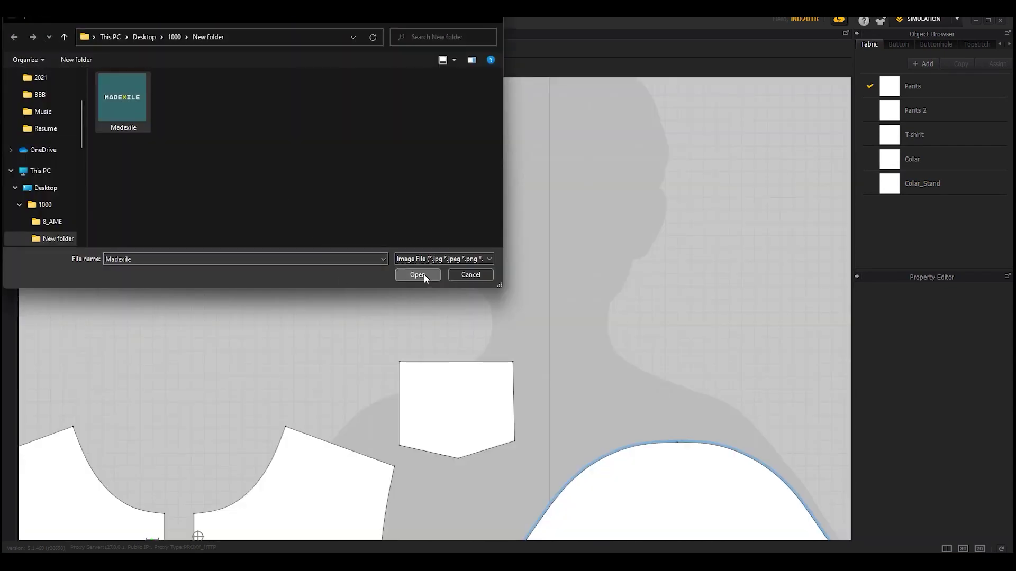
pyautogui.click(423, 274)
pyautogui.click(445, 401)
pyautogui.click(475, 306)
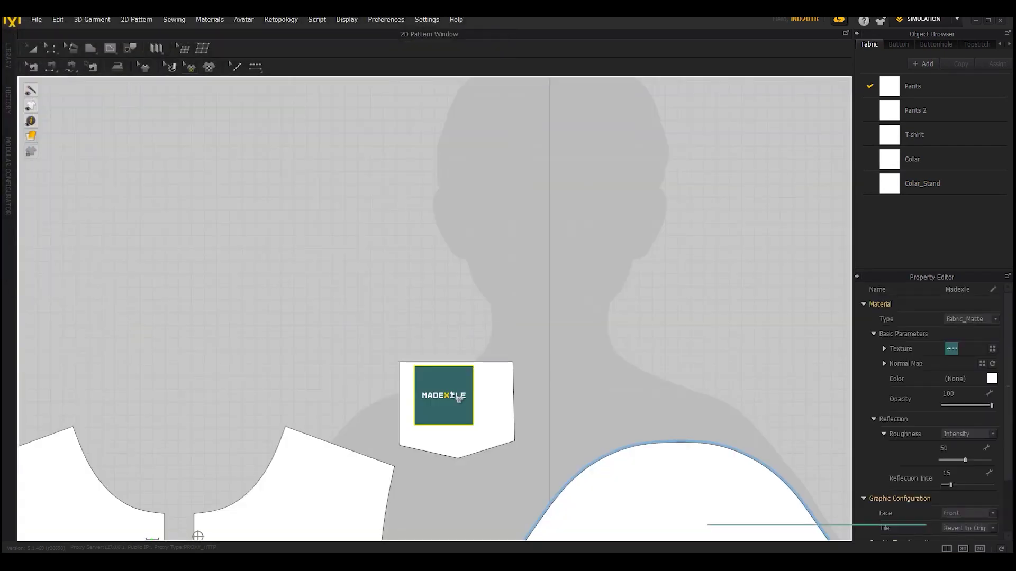
# Enlarge the logo graphic and position it to cover the whole pocket pattern with the lettering centred.
pyautogui.moveTo(466, 374); pyautogui.dragTo(523, 329)
pyautogui.moveTo(416, 377); pyautogui.dragTo(428, 384)
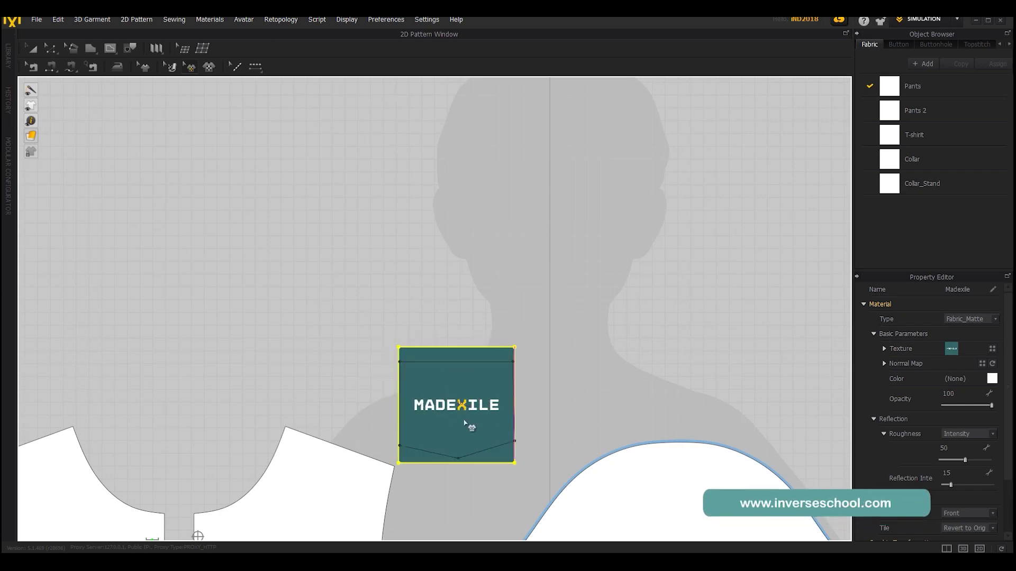
pyautogui.click(598, 376)
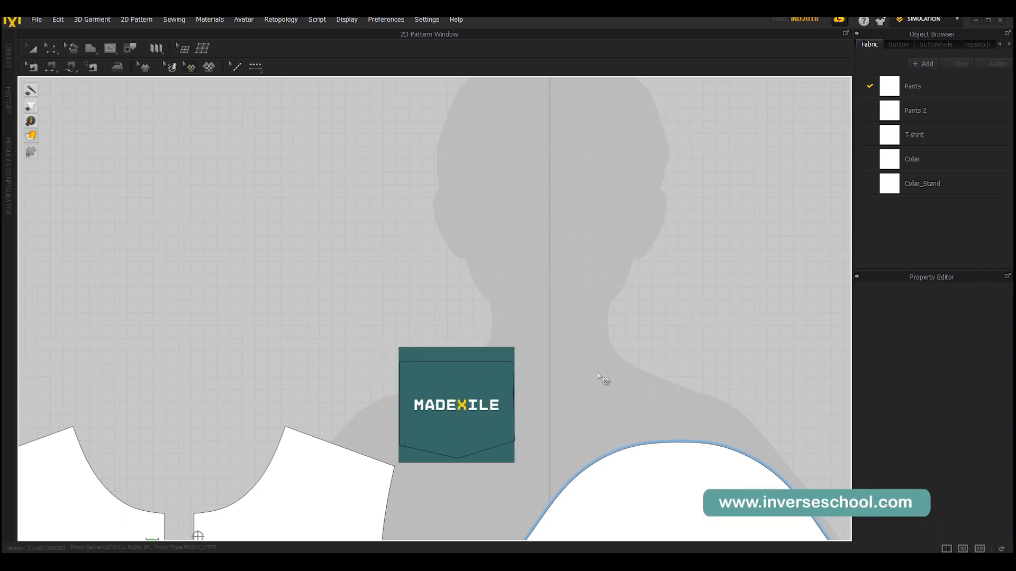
# Simulate the shirt on the avatar and check the logo on the chest pocket.
pyautogui.click(962, 549)
pyautogui.scroll(5, 467, 355)
pyautogui.press('space')
pyautogui.scroll(-5, 632, 258)
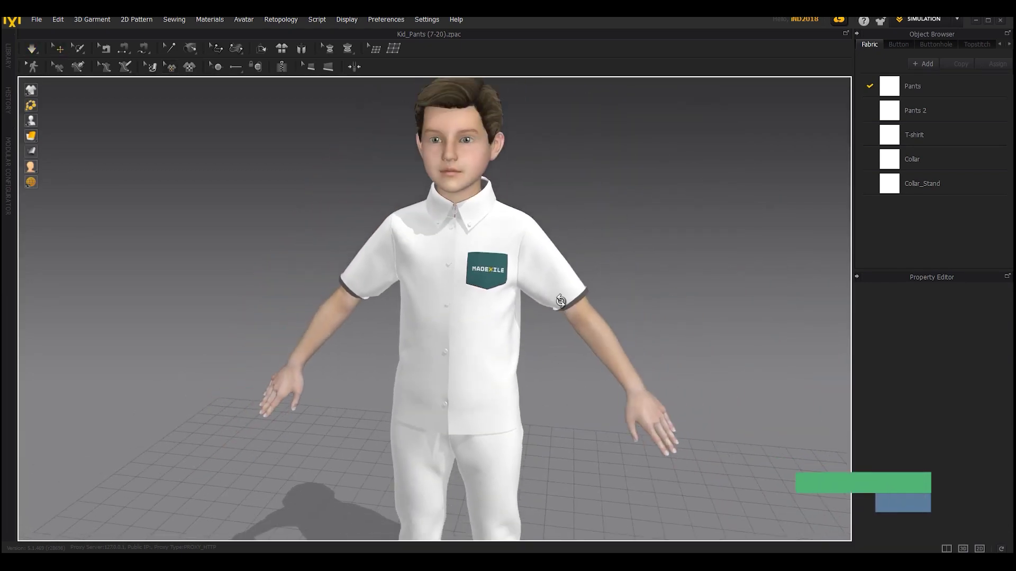
# Recolour the T-shirt fabric by sampling the pocket's teal and adjusting it to a darker grey-teal, hex 516969.
pyautogui.click(924, 135)
pyautogui.click(986, 428)
pyautogui.moveTo(509, 133); pyautogui.dragTo(810, 137)
pyautogui.click(710, 223)
pyautogui.click(493, 248)
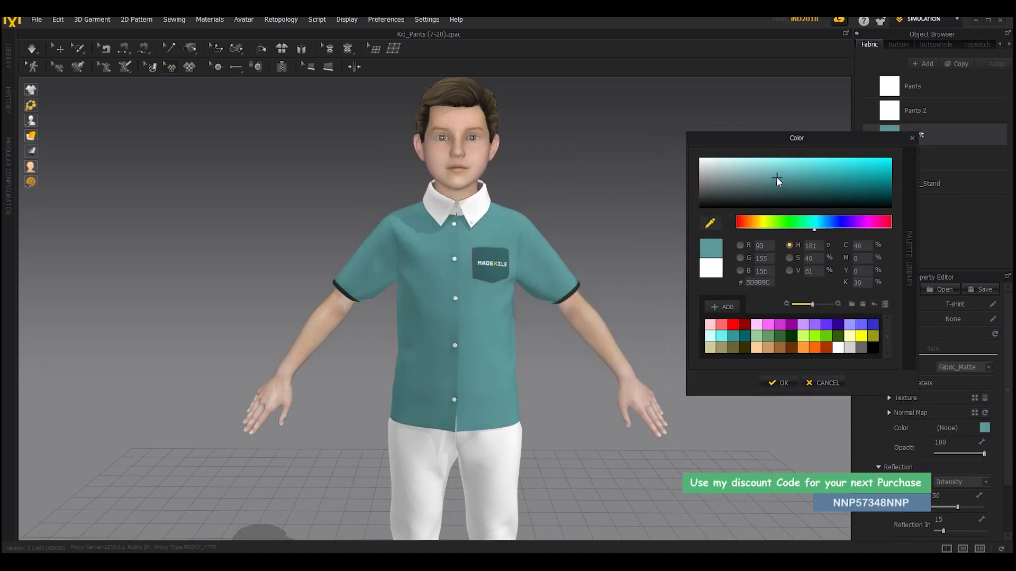
pyautogui.click(744, 188)
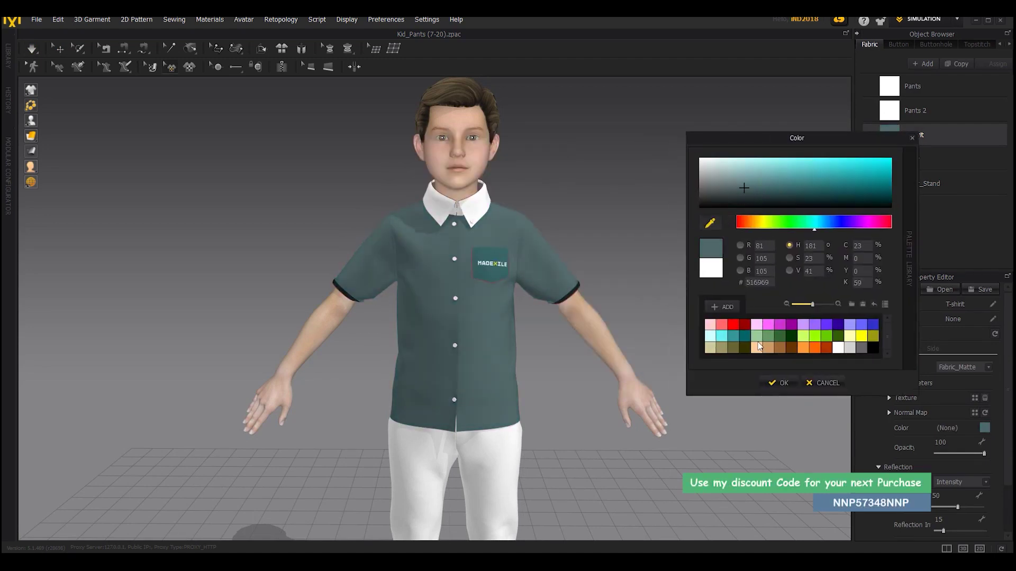
pyautogui.click(778, 383)
# Recolour the Collar fabric with the grey-teal sampled from the shirt body, hex 526868.
pyautogui.click(913, 158)
pyautogui.click(984, 429)
pyautogui.moveTo(483, 135); pyautogui.dragTo(778, 135)
pyautogui.click(511, 235)
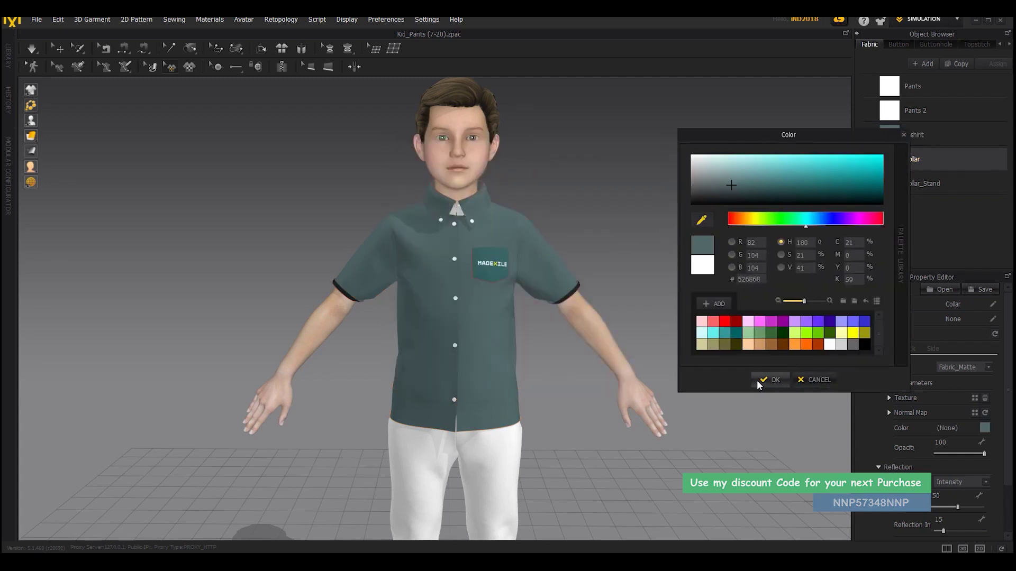
pyautogui.click(772, 380)
# Recolour the Collar_Stand fabric with a sampled darker teal that matches the pocket graphic.
pyautogui.click(918, 183)
pyautogui.click(984, 428)
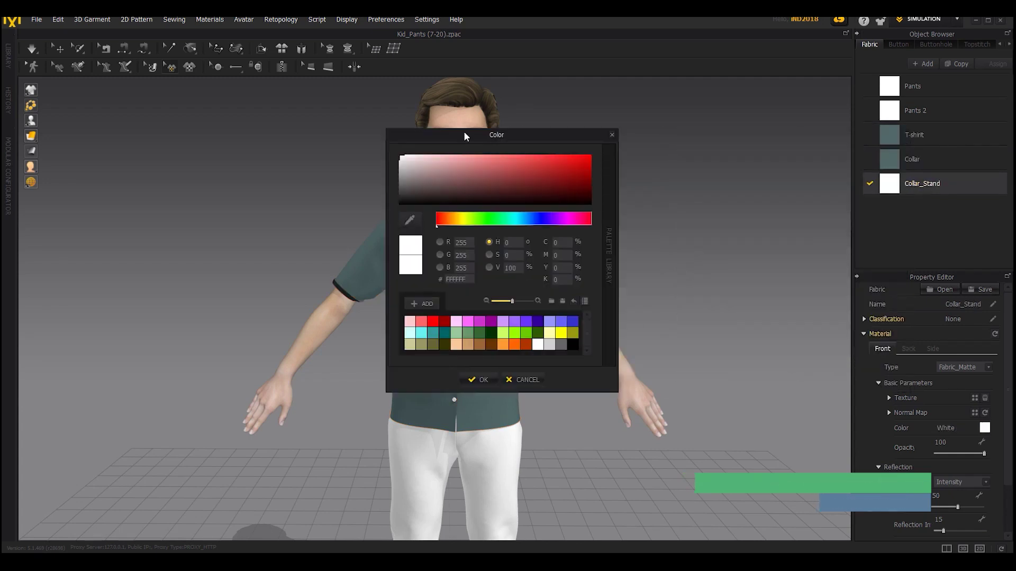
pyautogui.moveTo(465, 136); pyautogui.dragTo(782, 137)
pyautogui.click(726, 219)
pyautogui.click(542, 278)
pyautogui.click(796, 379)
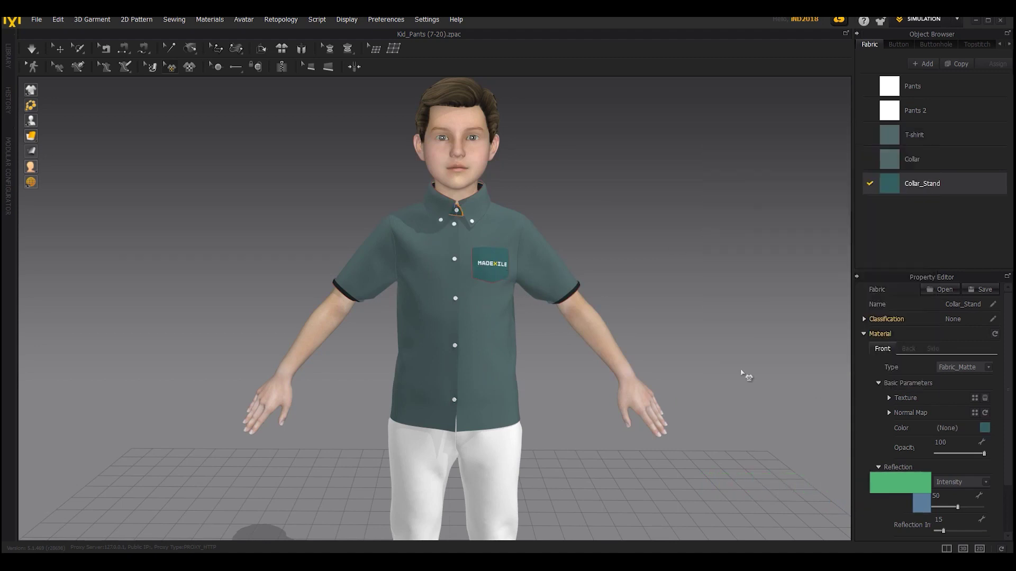
# Set the colour of both the Pants 2 and Pants fabrics to Gray 1.
pyautogui.click(918, 110)
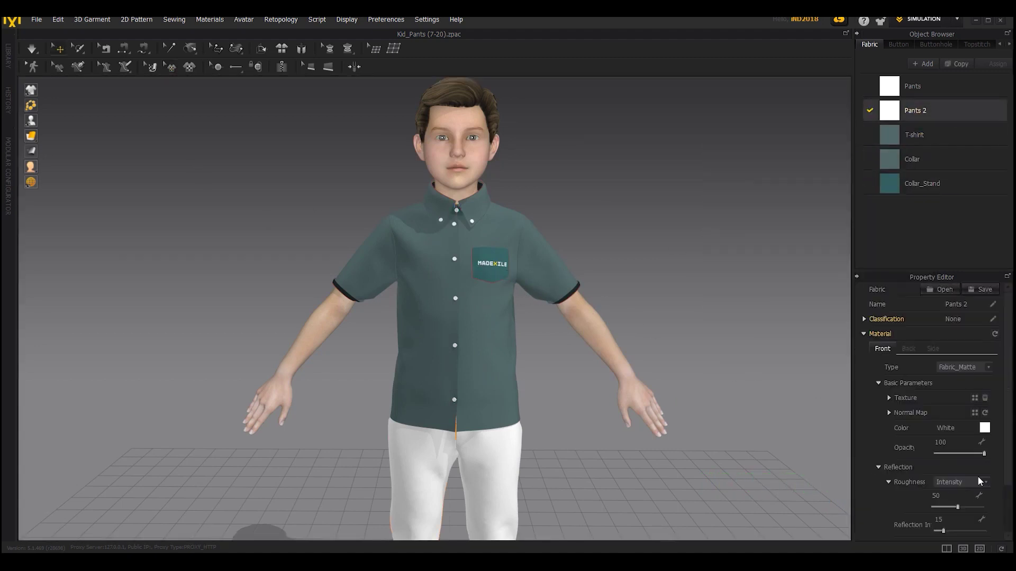
pyautogui.click(985, 428)
pyautogui.click(550, 346)
pyautogui.click(479, 380)
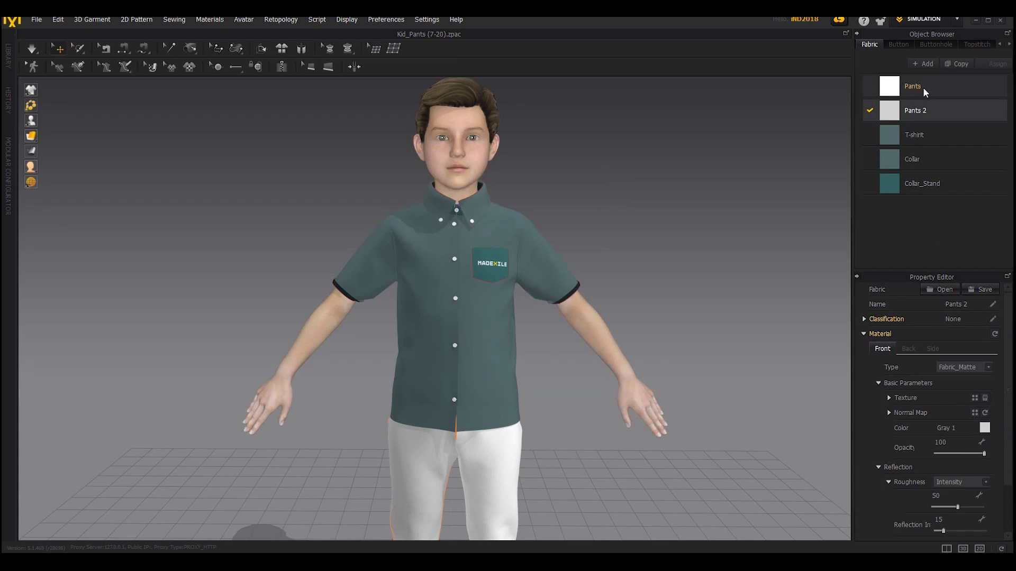
pyautogui.click(913, 86)
pyautogui.click(984, 428)
pyautogui.click(550, 346)
pyautogui.click(479, 380)
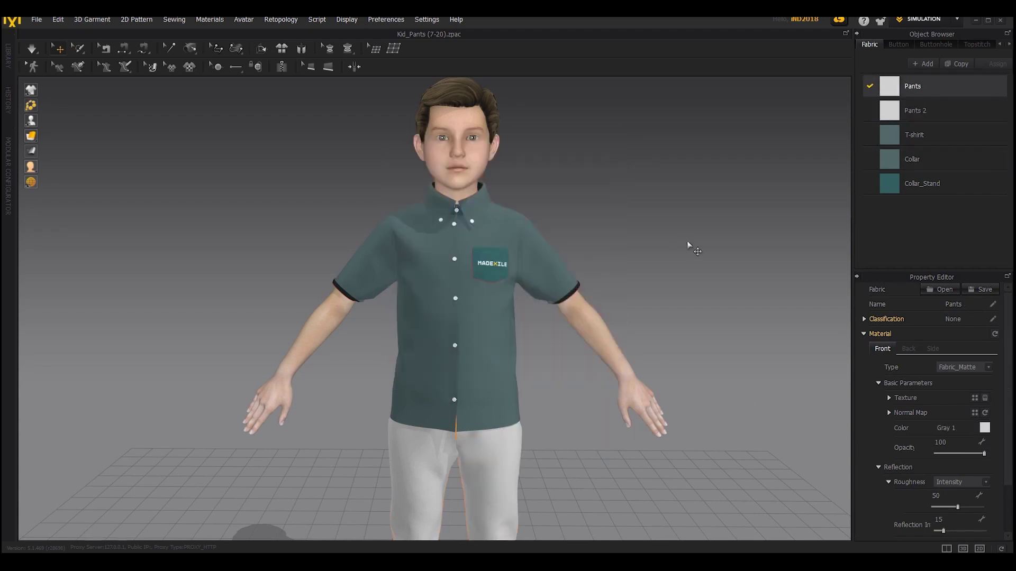
# Assign the Cotton_Canvas physical property preset to the T-shirt fabric.
pyautogui.moveTo(687, 245); pyautogui.dragTo(655, 259, button='right')
pyautogui.click(916, 142)
pyautogui.scroll(-1, 979, 408)
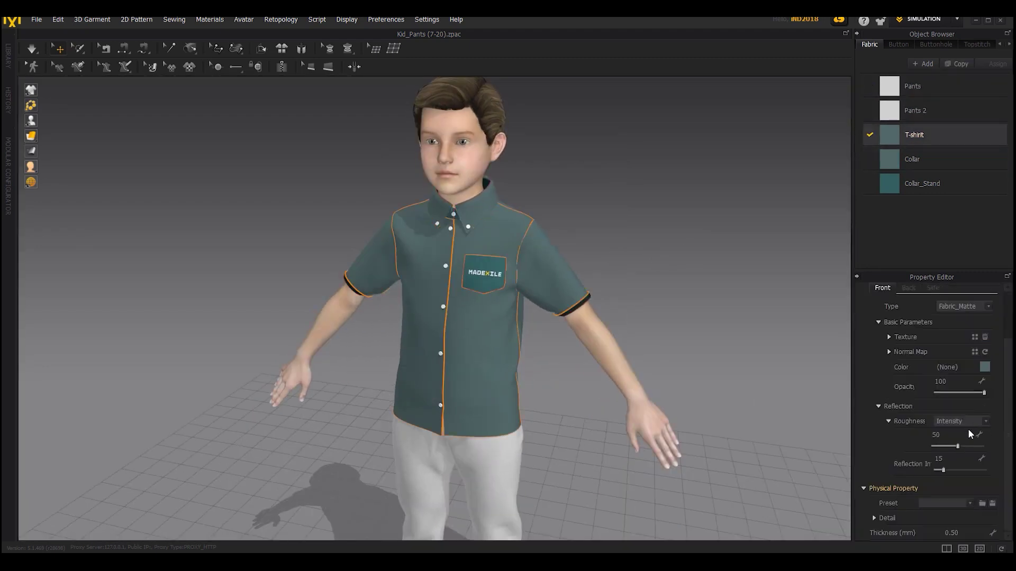
pyautogui.click(973, 502)
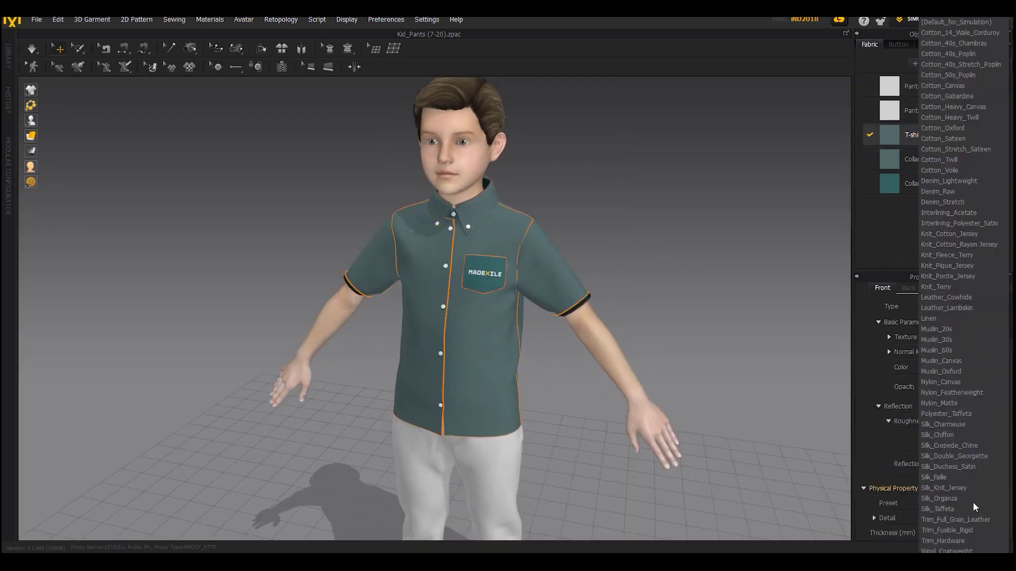
pyautogui.click(946, 85)
# Assign the Nylon_Canvas physical property preset to both the Pants and Pants 2 fabrics.
pyautogui.click(913, 86)
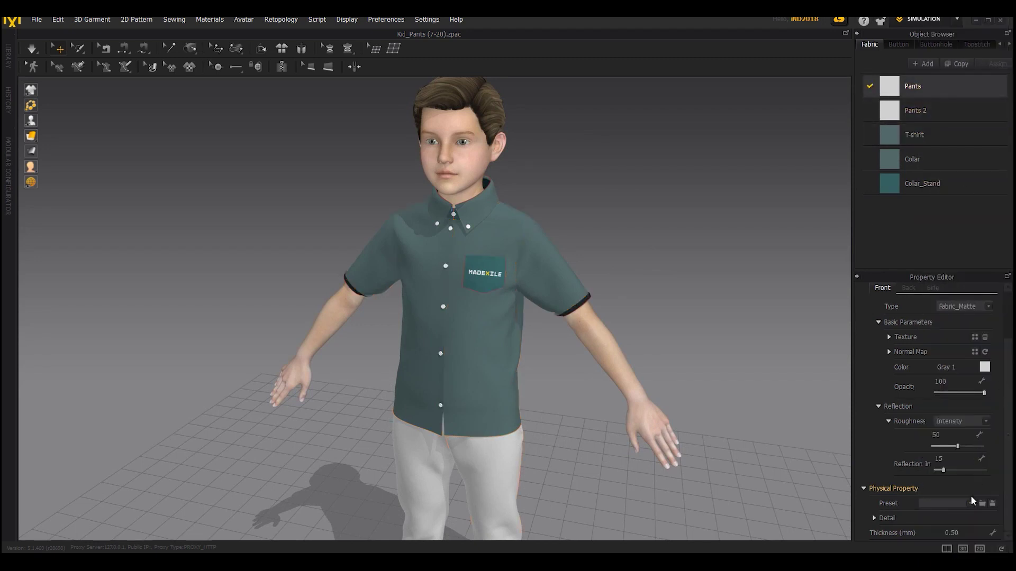
pyautogui.click(973, 502)
pyautogui.click(953, 383)
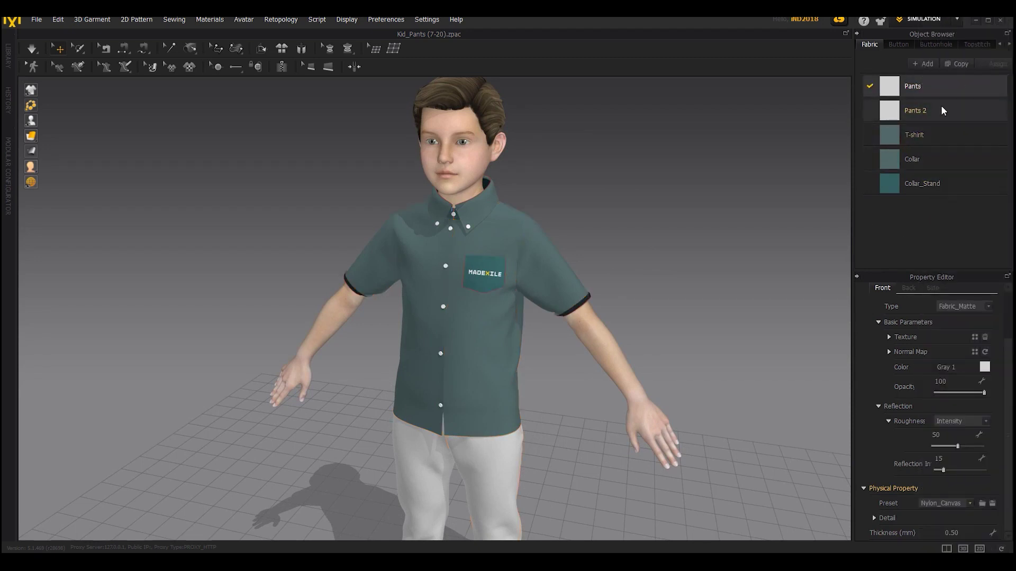
pyautogui.click(943, 110)
pyautogui.click(969, 503)
pyautogui.click(952, 384)
pyautogui.click(652, 304)
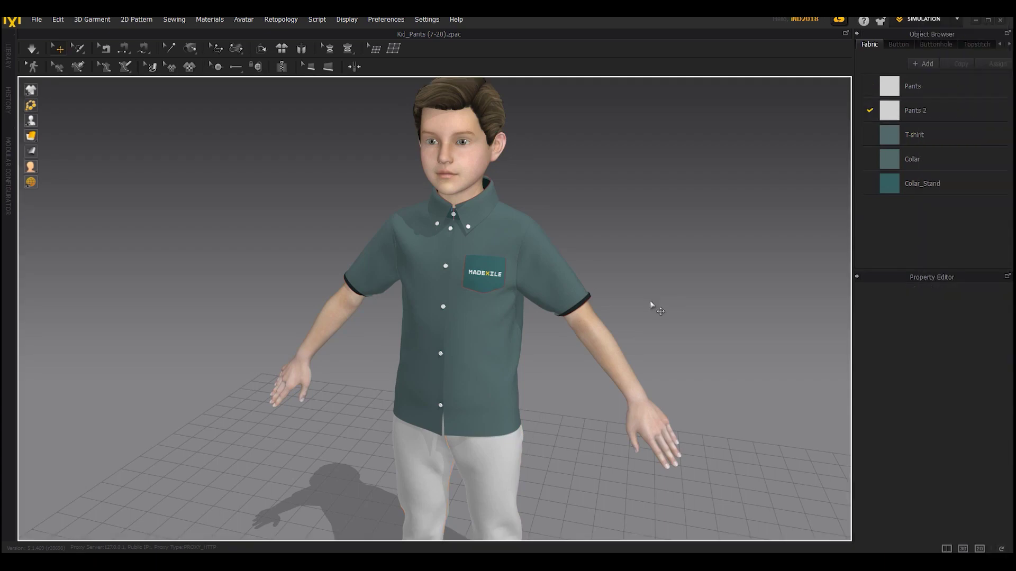
# Simulate the outfit with the new fabric presets and check how it drapes on the avatar.
pyautogui.moveTo(652, 305); pyautogui.dragTo(613, 319, button='right')
pyautogui.scroll(-2, 614, 318)
pyautogui.moveTo(595, 379); pyautogui.dragTo(586, 309, button='middle')
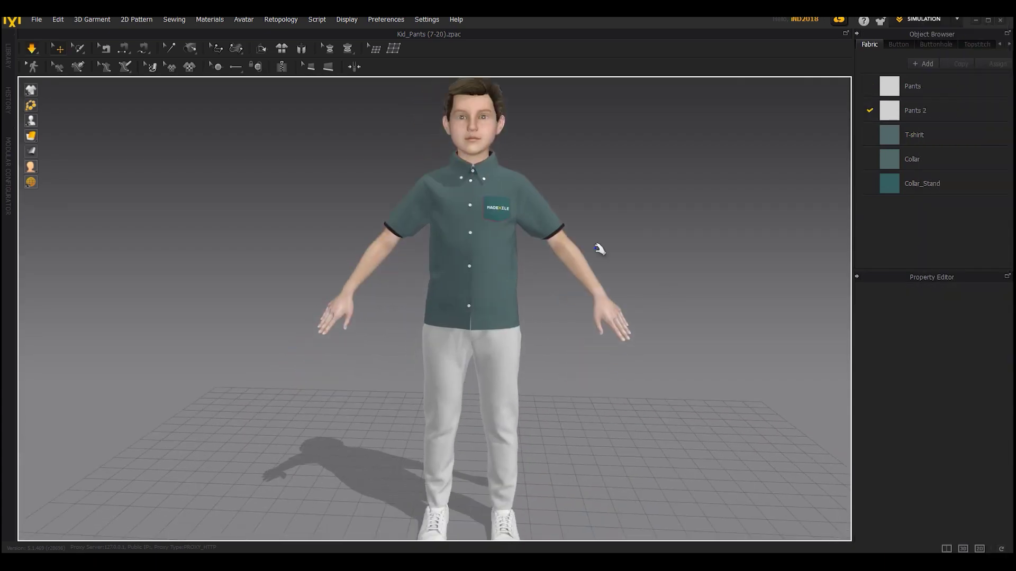
pyautogui.scroll(3, 610, 225)
# Set the T-shirt fabric's thickness to 2.80 mm and simulate the shirt to settle it.
pyautogui.click(914, 134)
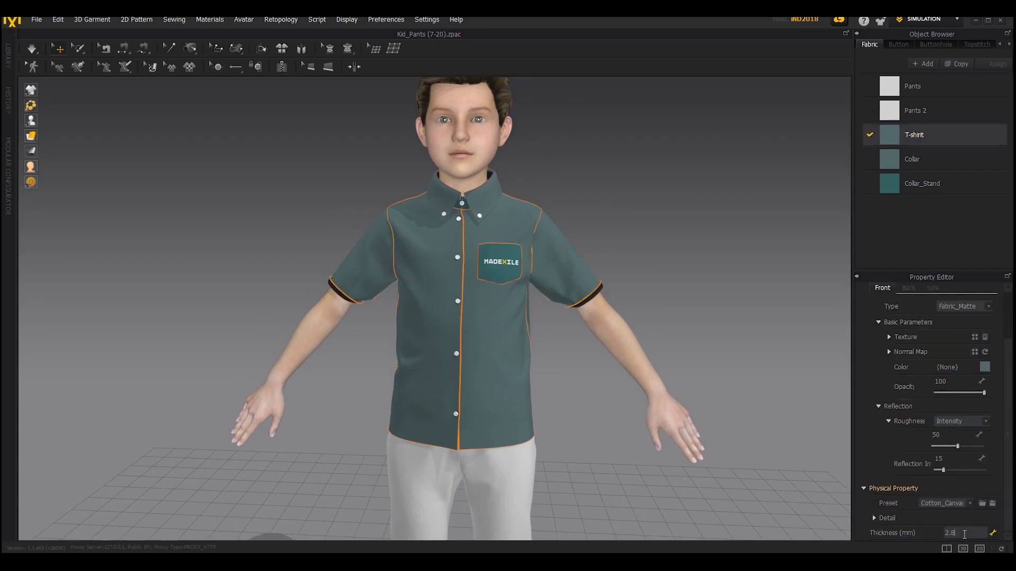
pyautogui.press('space')
pyautogui.press('space')
pyautogui.click(674, 268)
pyautogui.moveTo(674, 269)
pyautogui.mouseDown(button='right')
pyautogui.moveTo(560, 277)
pyautogui.moveTo(678, 275)
pyautogui.moveTo(661, 265)
pyautogui.moveTo(699, 274)
pyautogui.moveTo(676, 267)
pyautogui.mouseUp(button='right')
pyautogui.scroll(3, 504, 265)
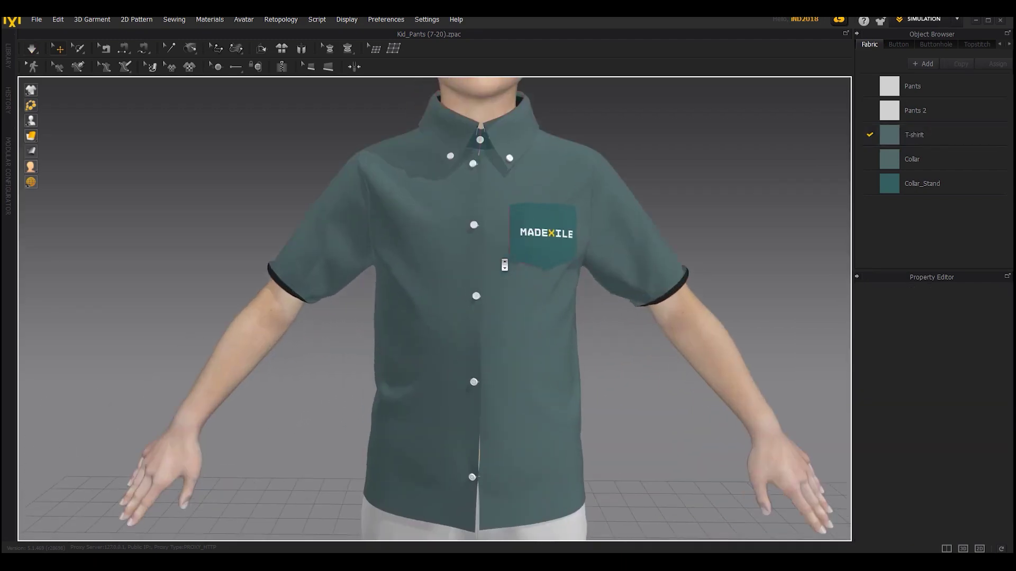
pyautogui.click(927, 136)
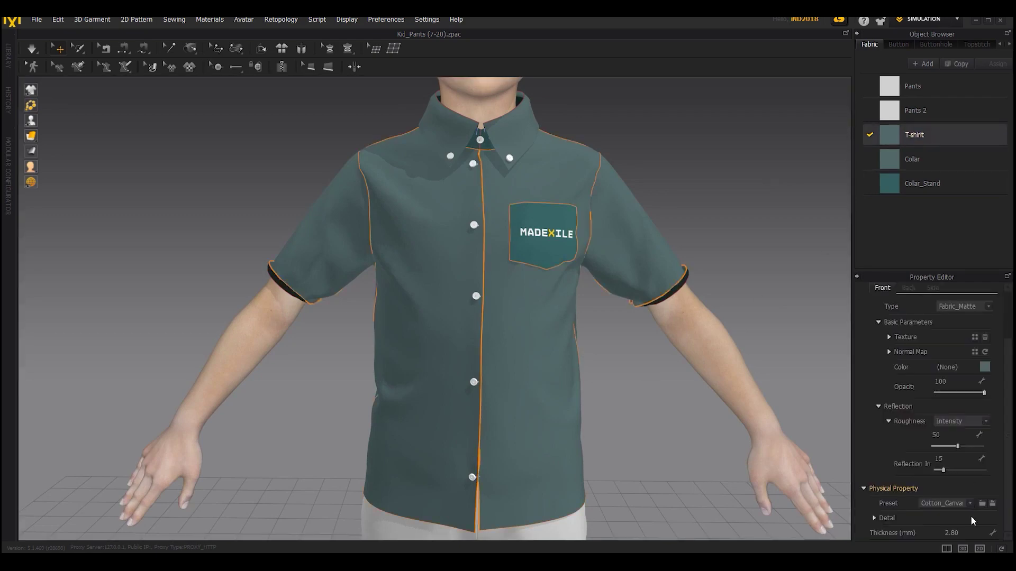
pyautogui.press('space')
pyautogui.click(751, 229)
pyautogui.scroll(-3, 649, 256)
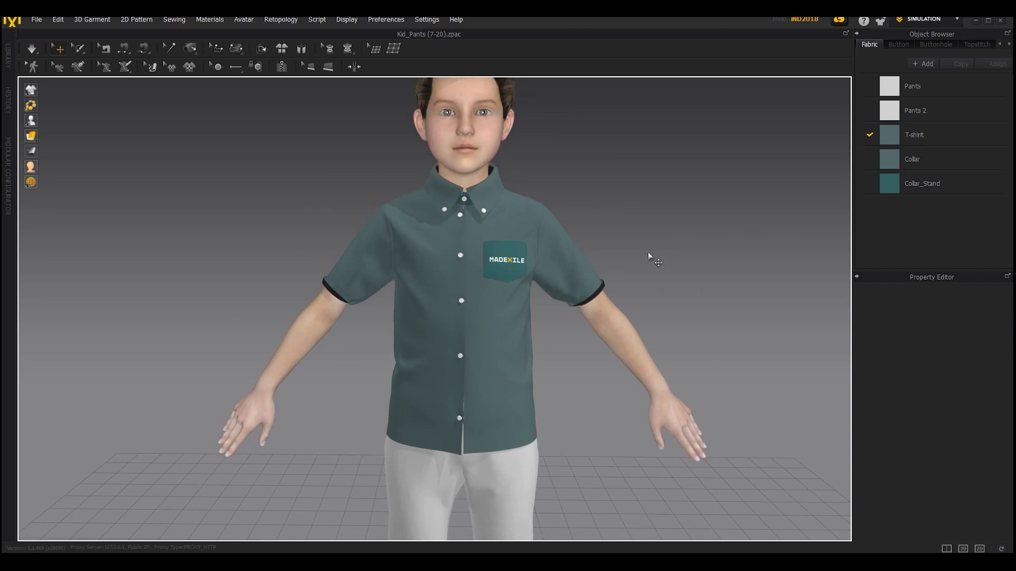
# Recolour the Default Button style with the teal sampled from the chest pocket.
pyautogui.click(898, 44)
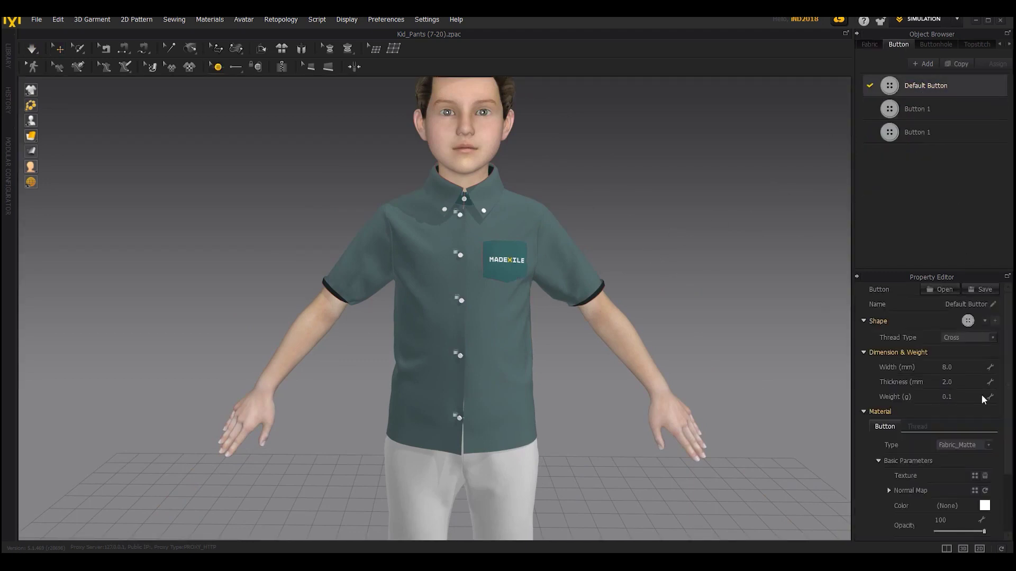
pyautogui.click(985, 507)
pyautogui.moveTo(507, 137); pyautogui.dragTo(811, 139)
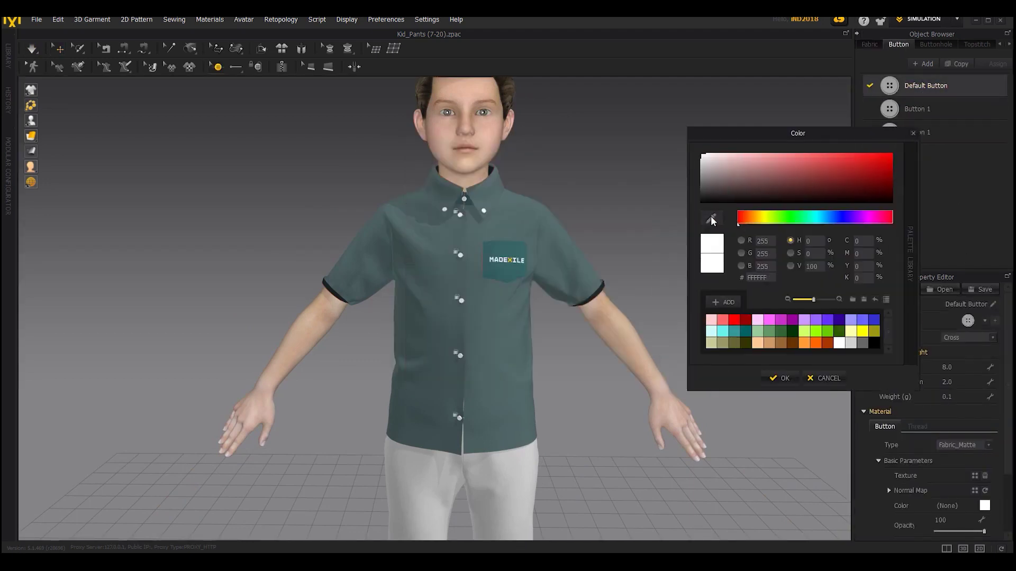
pyautogui.click(513, 246)
pyautogui.click(803, 378)
# Recolour the first Button 1 style, used on the collar points, with the pocket's sampled teal.
pyautogui.click(920, 112)
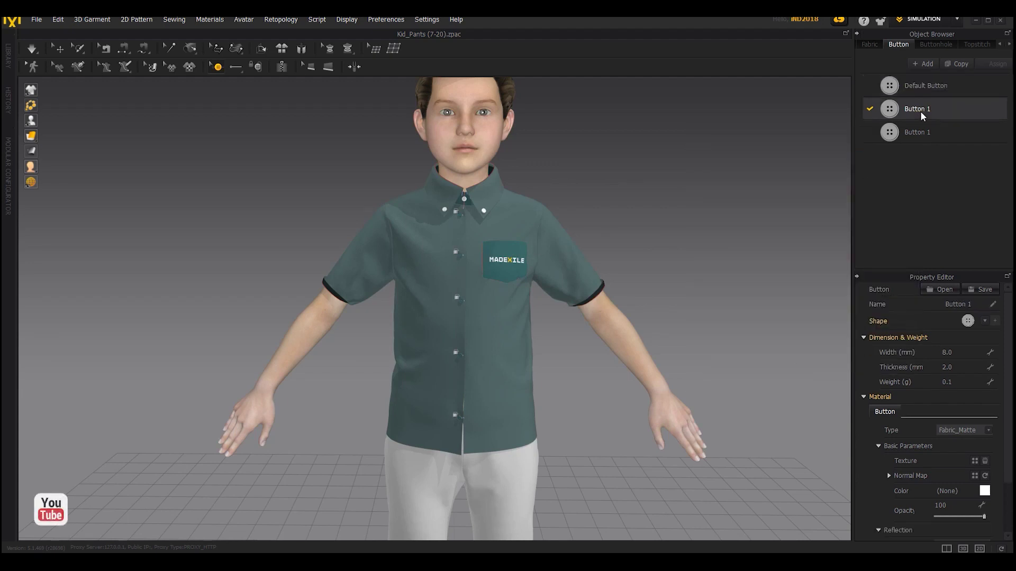
pyautogui.click(985, 493)
pyautogui.moveTo(457, 137); pyautogui.dragTo(757, 140)
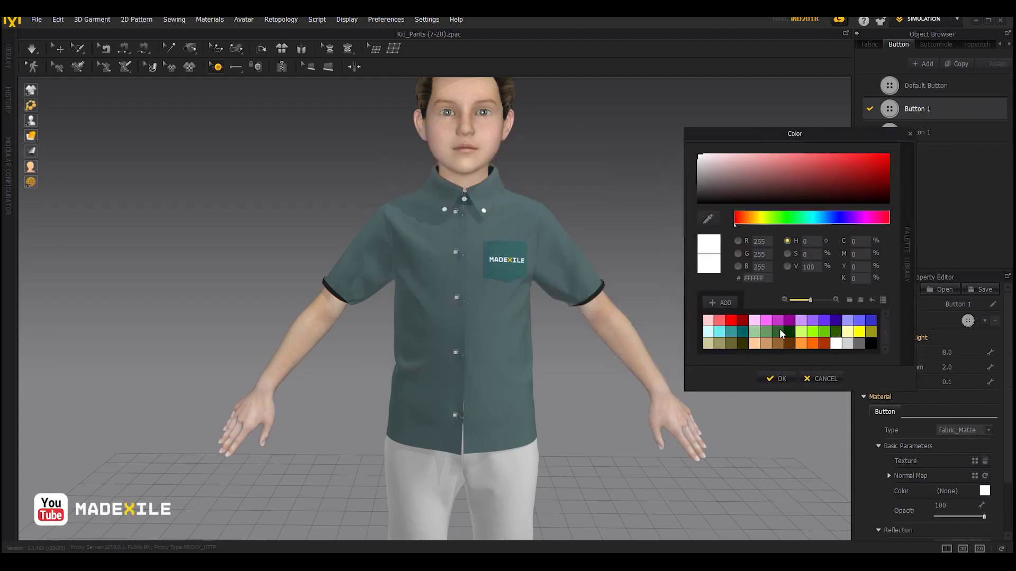
pyautogui.click(495, 247)
pyautogui.click(776, 379)
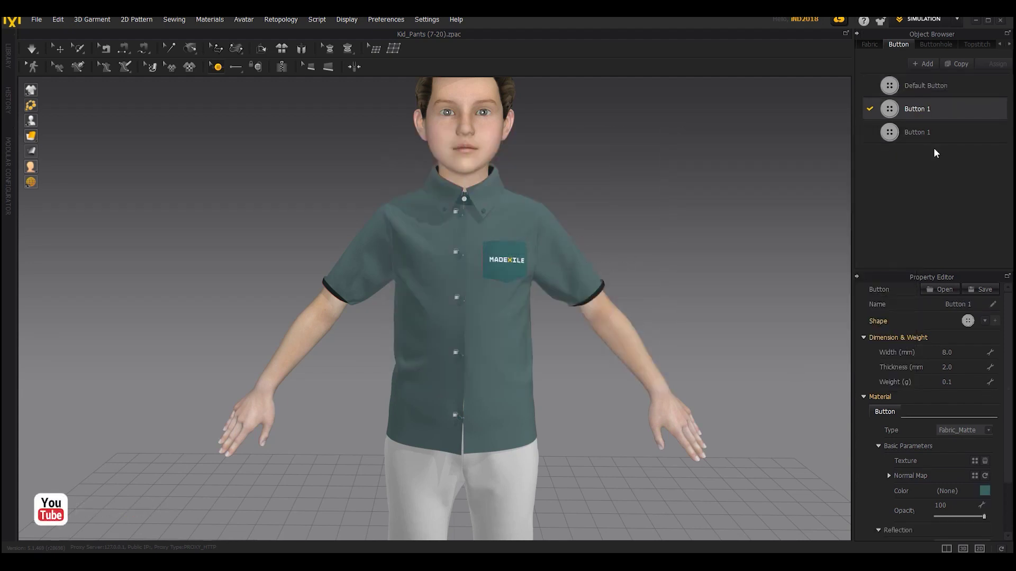
# Recolour the second Button 1 style with the teal sampled from the chest pocket.
pyautogui.click(927, 134)
pyautogui.click(985, 492)
pyautogui.moveTo(492, 133); pyautogui.dragTo(814, 135)
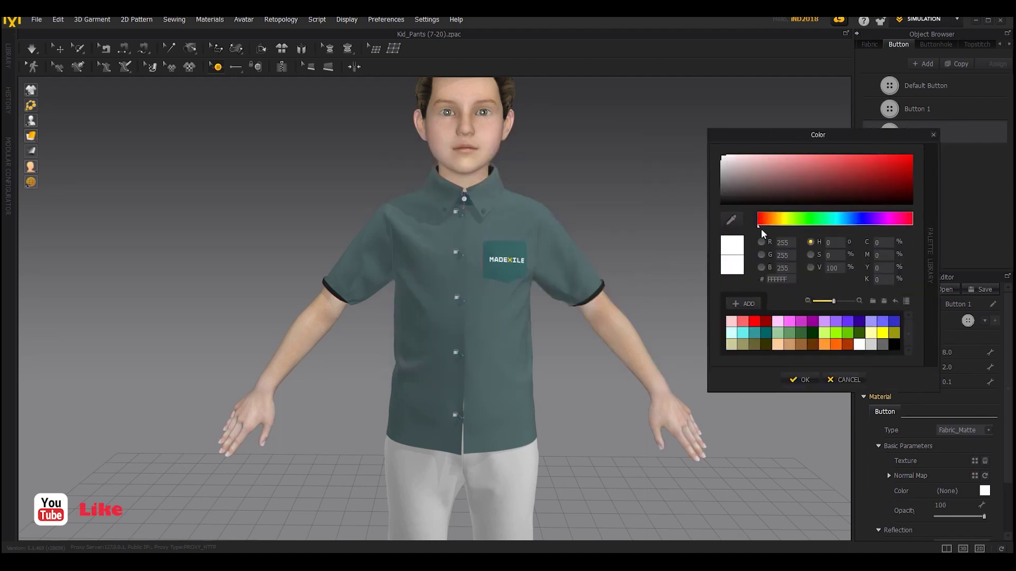
pyautogui.click(493, 271)
pyautogui.click(798, 380)
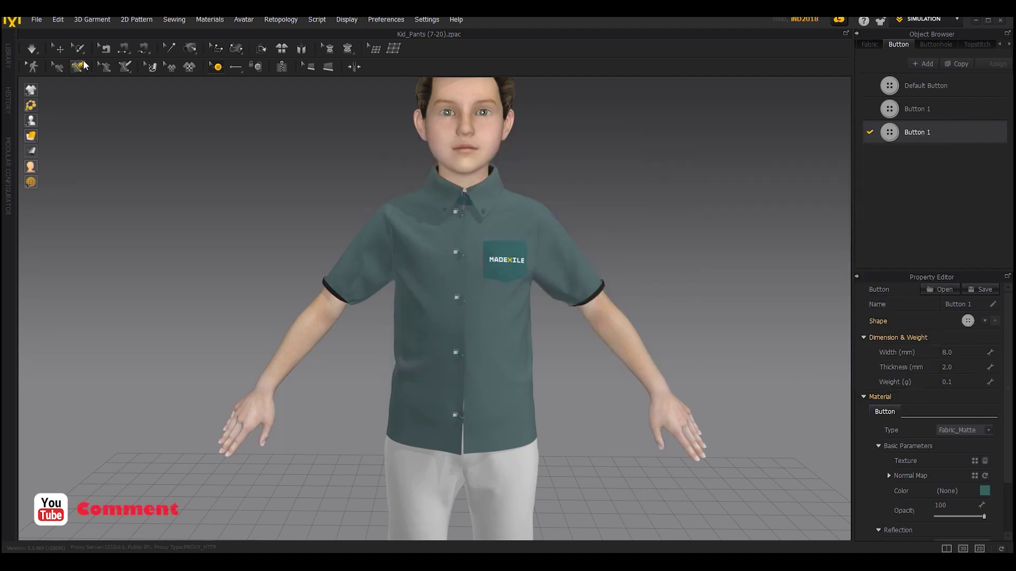
pyautogui.click(59, 48)
# Recolour the Default Buttonhole style teal to match the shirt's buttons.
pyautogui.moveTo(458, 262)
pyautogui.mouseDown(button='right')
pyautogui.moveTo(508, 263)
pyautogui.moveTo(408, 261)
pyautogui.moveTo(458, 276)
pyautogui.mouseUp(button='right')
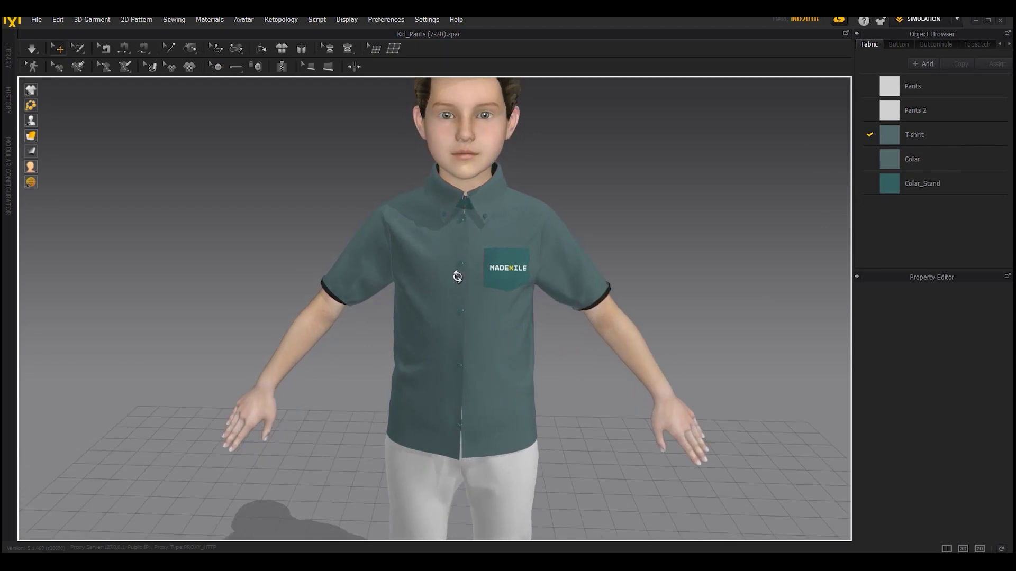
pyautogui.scroll(5, 457, 276)
pyautogui.click(935, 44)
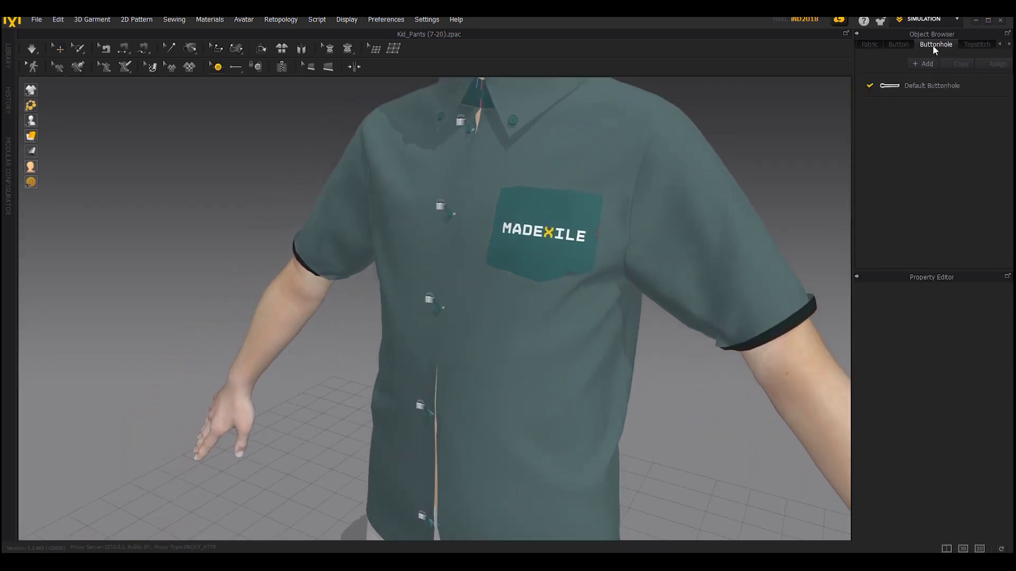
pyautogui.click(932, 86)
pyautogui.click(1001, 412)
pyautogui.click(493, 332)
pyautogui.moveTo(535, 132); pyautogui.dragTo(778, 135)
pyautogui.click(748, 379)
pyautogui.click(58, 49)
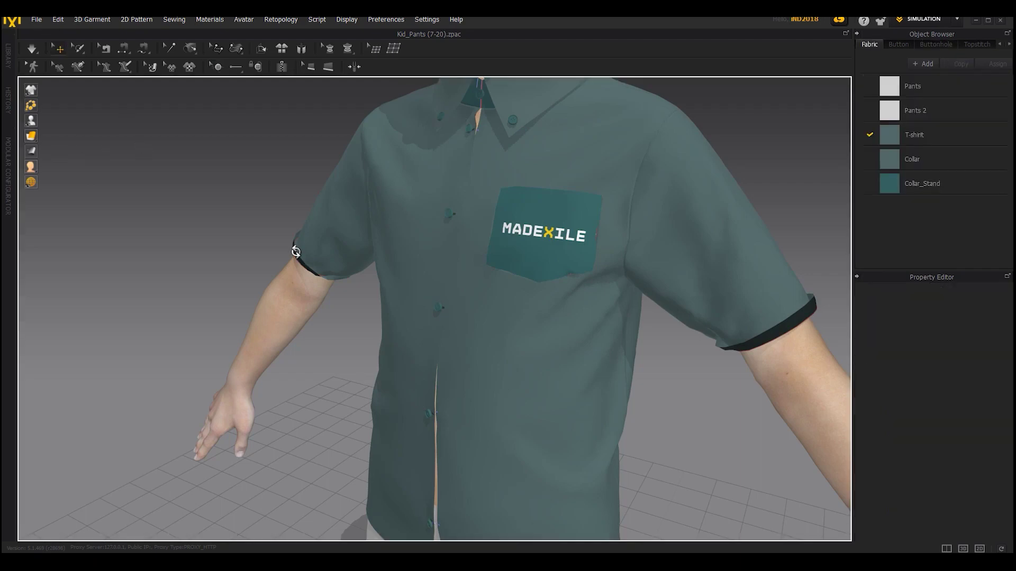
# Examine the recoloured buttons and buttonholes up close and the full outfit from the front.
pyautogui.scroll(6, 448, 199)
pyautogui.moveTo(513, 308); pyautogui.dragTo(491, 326, button='right')
pyautogui.scroll(-4, 510, 313)
pyautogui.scroll(-4, 491, 326)
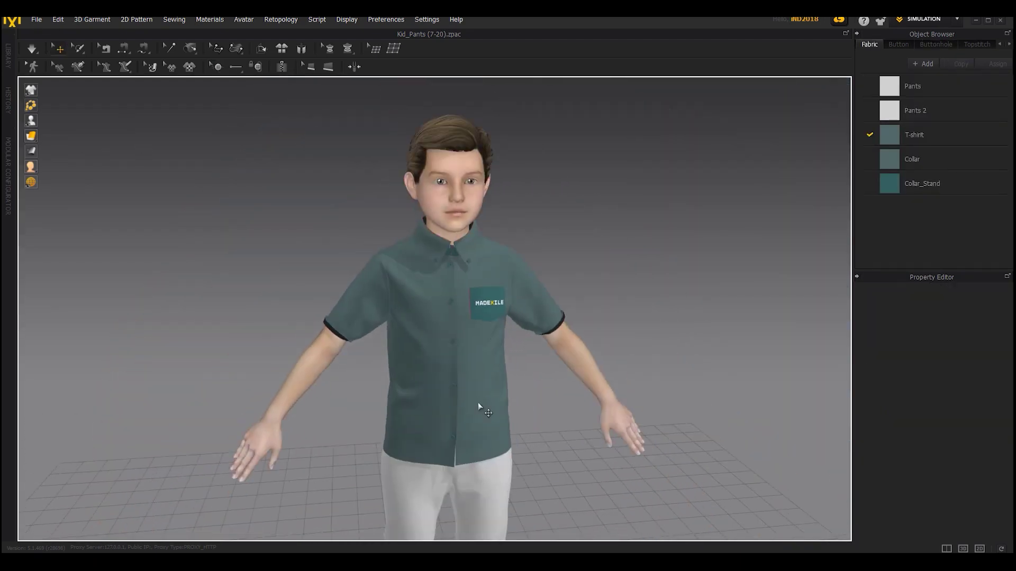
pyautogui.moveTo(471, 463); pyautogui.dragTo(494, 318, button='middle')
pyautogui.scroll(-3, 482, 344)
pyautogui.moveTo(469, 372); pyautogui.dragTo(477, 383, button='right')
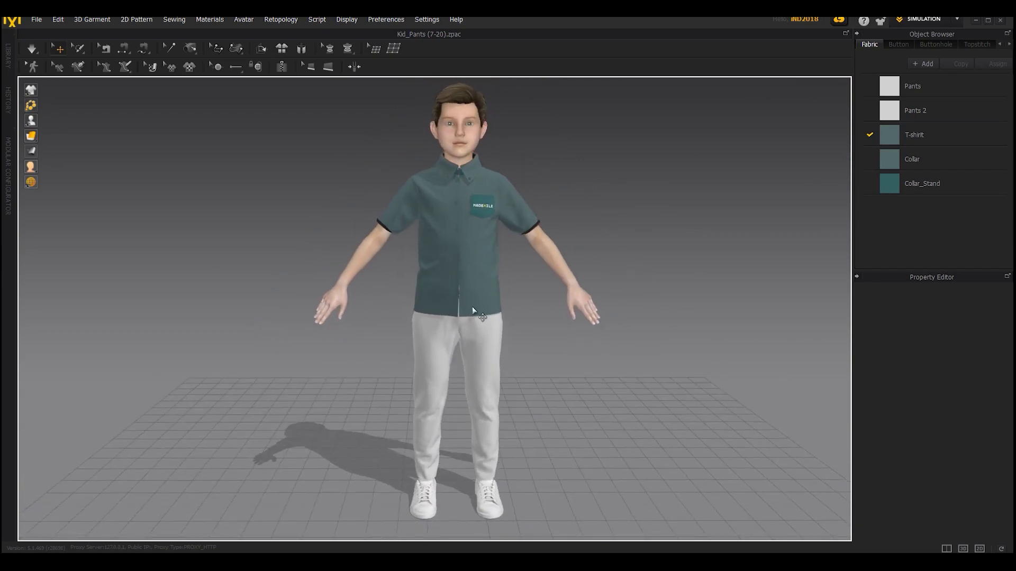
# Apply the K_03 library pose to the avatar using Pose Only (Maintain Avatar Size) with Align Bottom to Ground enabled.
pyautogui.click(9, 57)
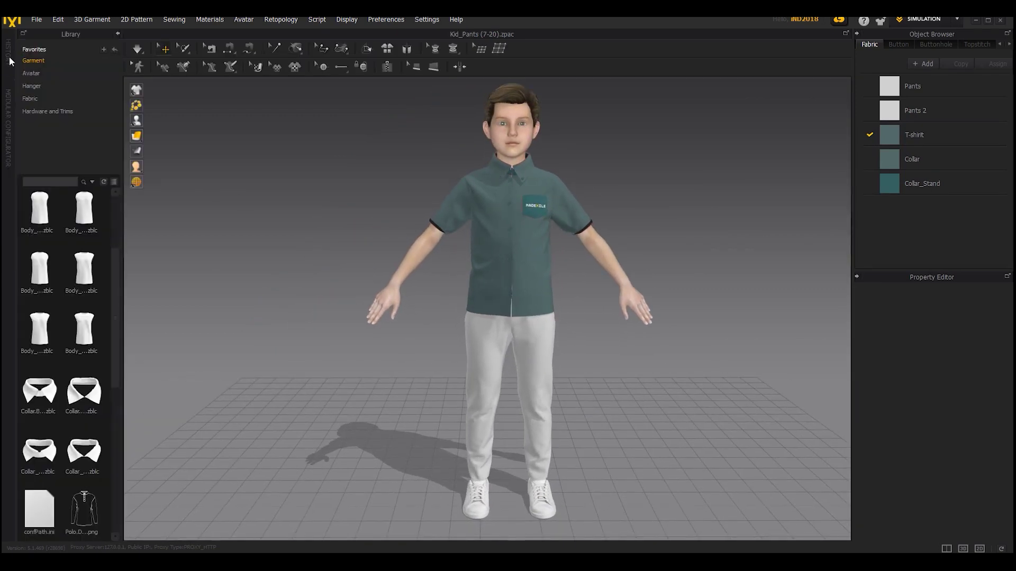
pyautogui.click(36, 72)
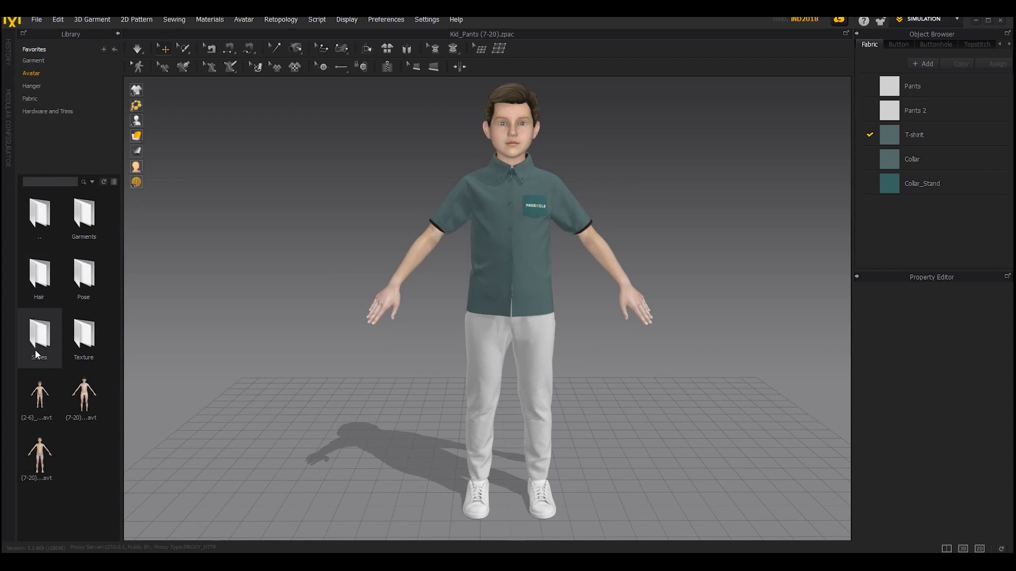
pyautogui.doubleClick(88, 277)
pyautogui.doubleClick(85, 286)
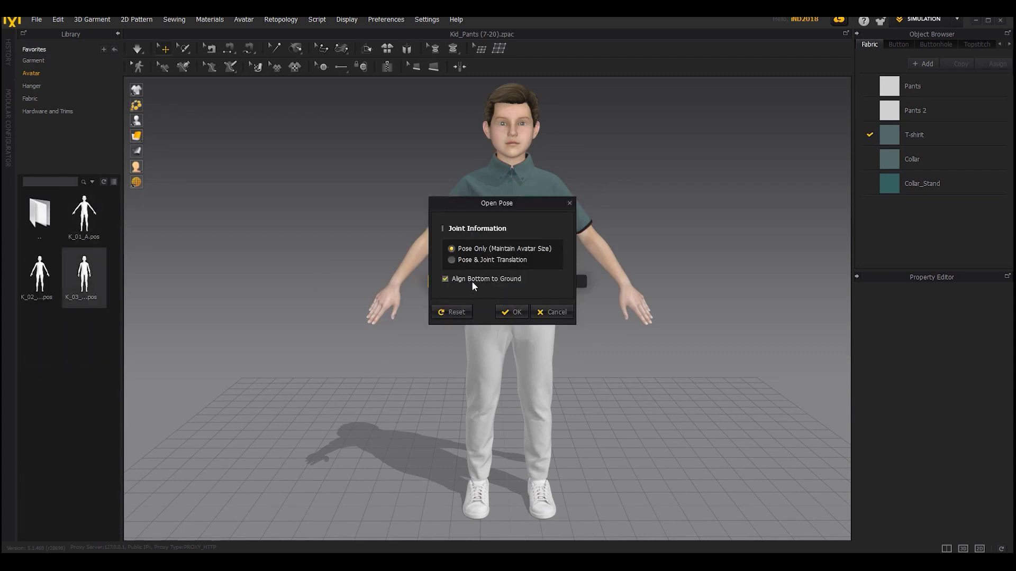
pyautogui.click(509, 312)
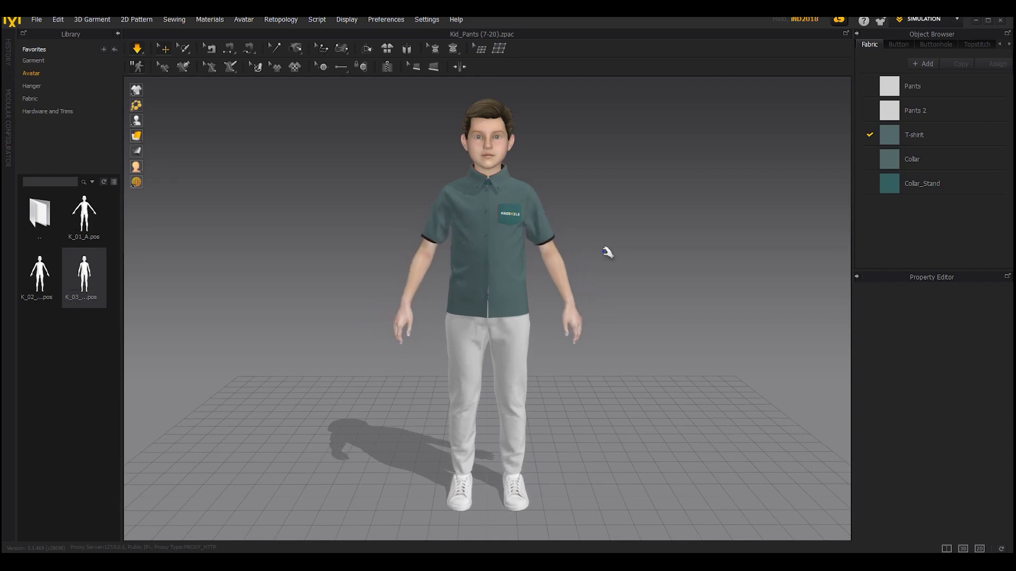
# Examine how the shirt and pants drape on the posed avatar from the front and the sides.
pyautogui.moveTo(590, 261); pyautogui.dragTo(595, 222, button='right')
pyautogui.scroll(5, 587, 218)
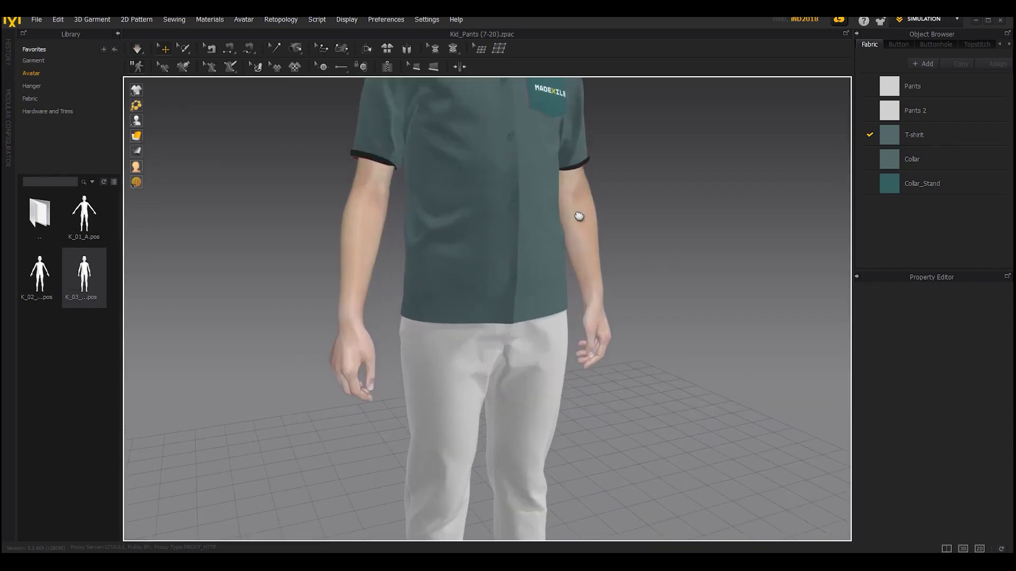
pyautogui.moveTo(580, 215); pyautogui.dragTo(577, 306, button='middle')
pyautogui.scroll(-5, 577, 301)
pyautogui.moveTo(576, 301); pyautogui.dragTo(492, 289, button='right')
pyautogui.scroll(5, 497, 291)
pyautogui.moveTo(504, 294); pyautogui.dragTo(528, 360, button='middle')
pyautogui.moveTo(523, 341); pyautogui.dragTo(614, 333, button='right')
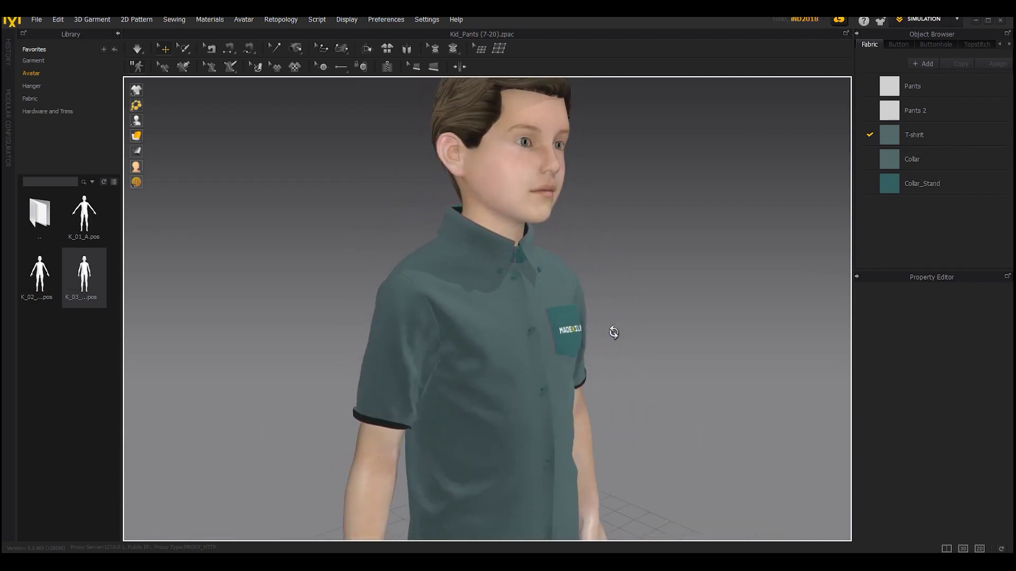